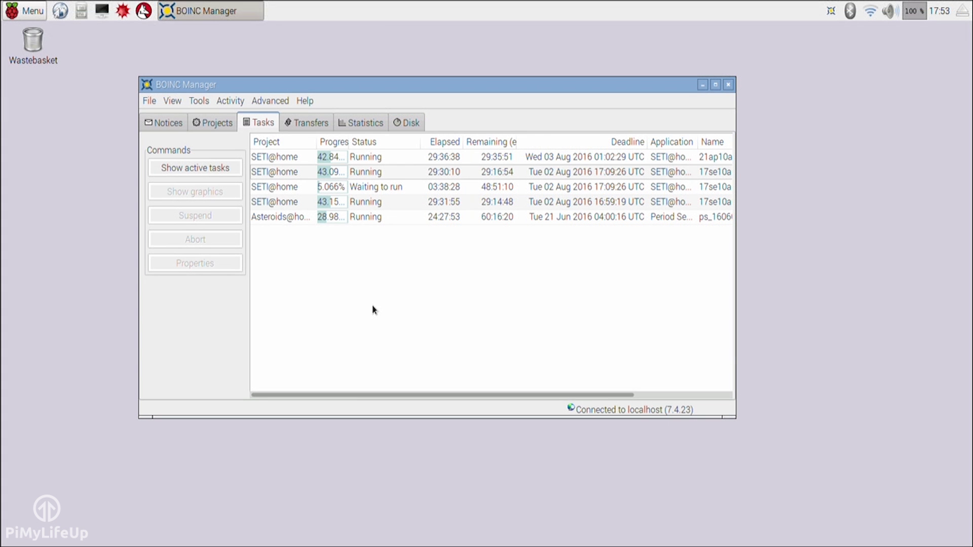
Switch between active and all tasks, then select the waiting SETI@home task
click(210, 168)
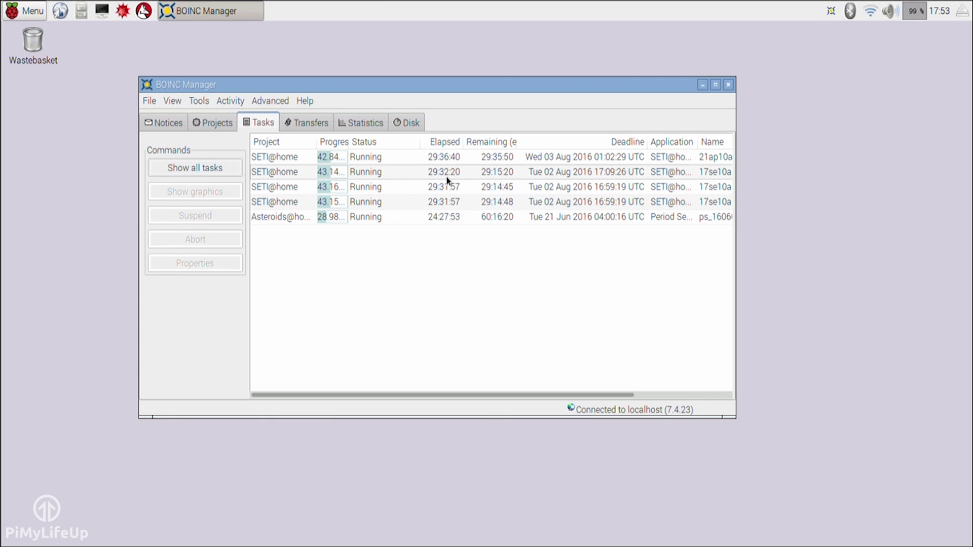
click(207, 169)
click(372, 187)
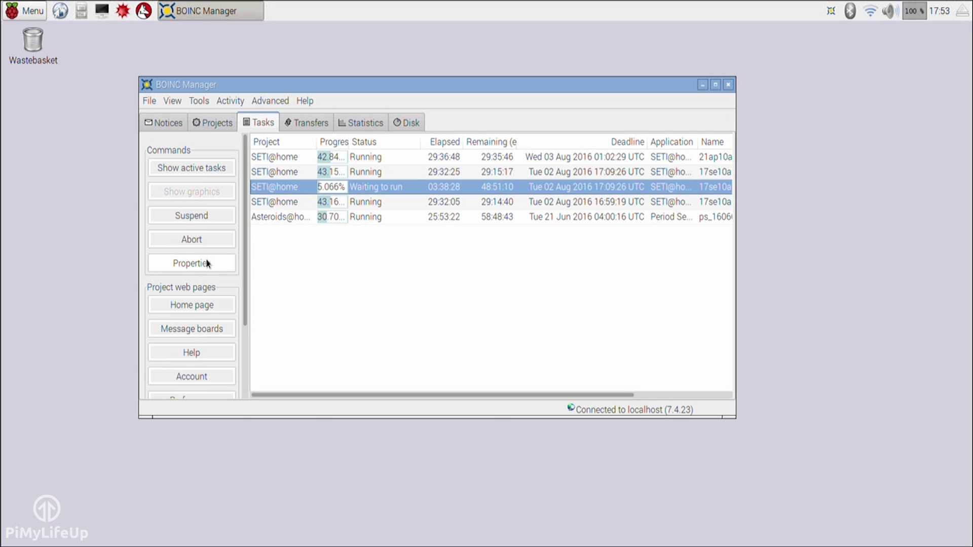
Look at the Projects and Transfers tabs, then return to the Tasks list
click(351, 126)
click(304, 125)
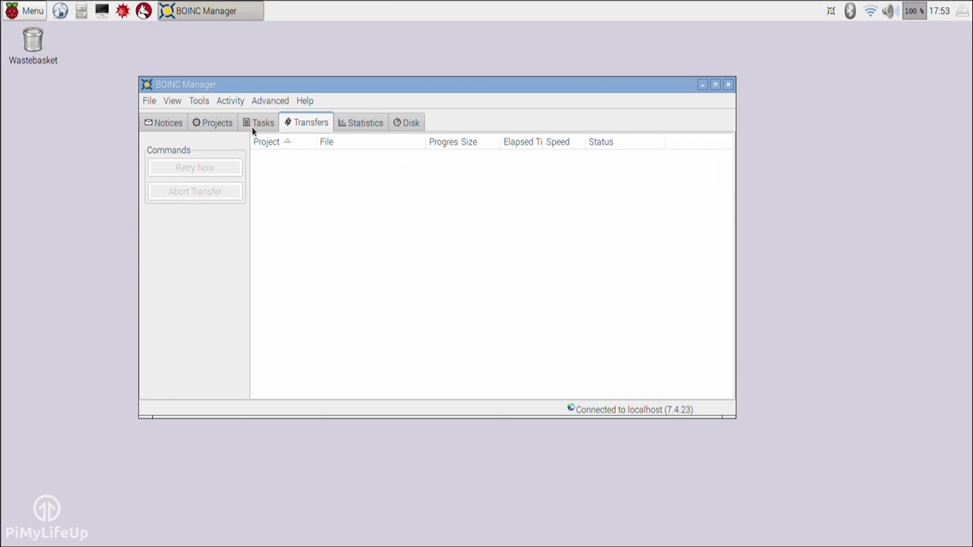
click(261, 123)
Review the manager's Options dialog, including HTTP and SOCKS proxy settings, and close it unchanged
click(271, 101)
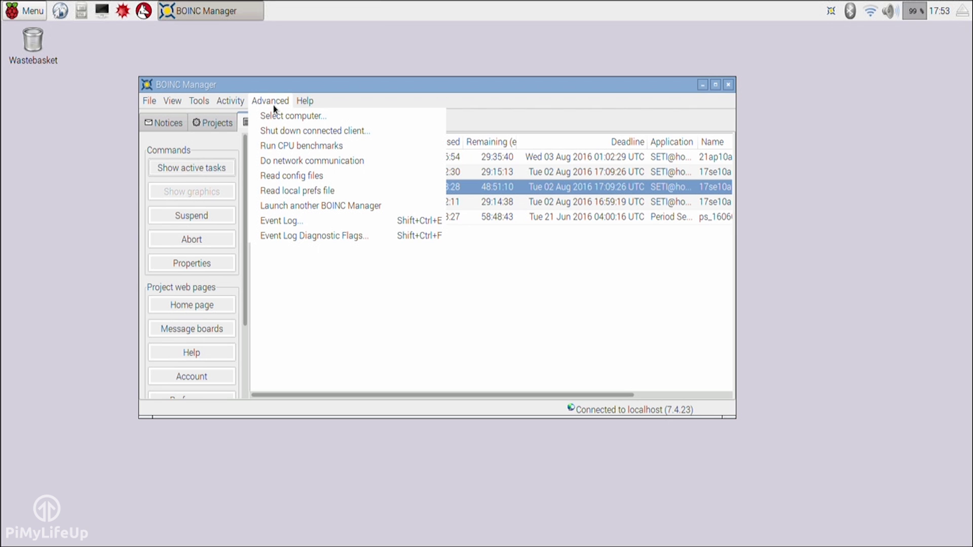
mouse_move(230, 105)
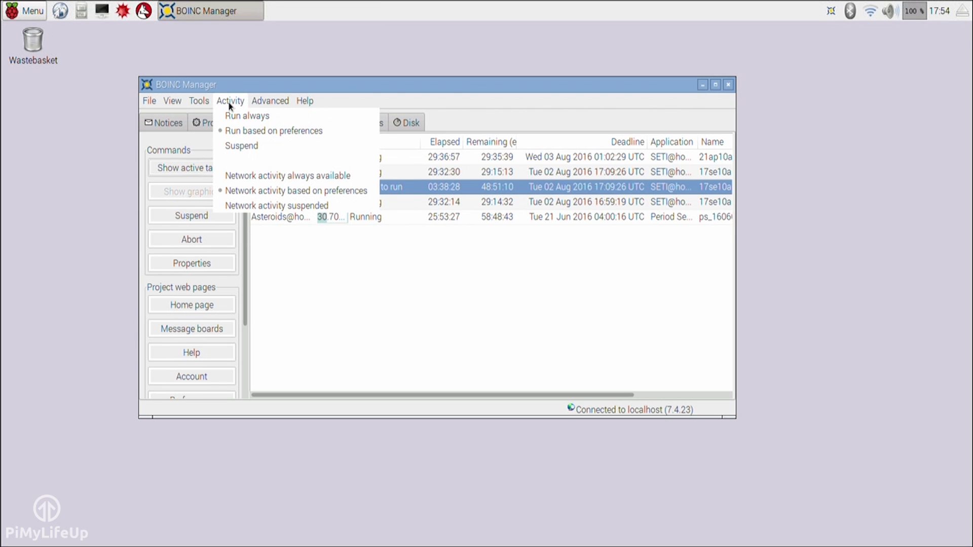
mouse_move(180, 105)
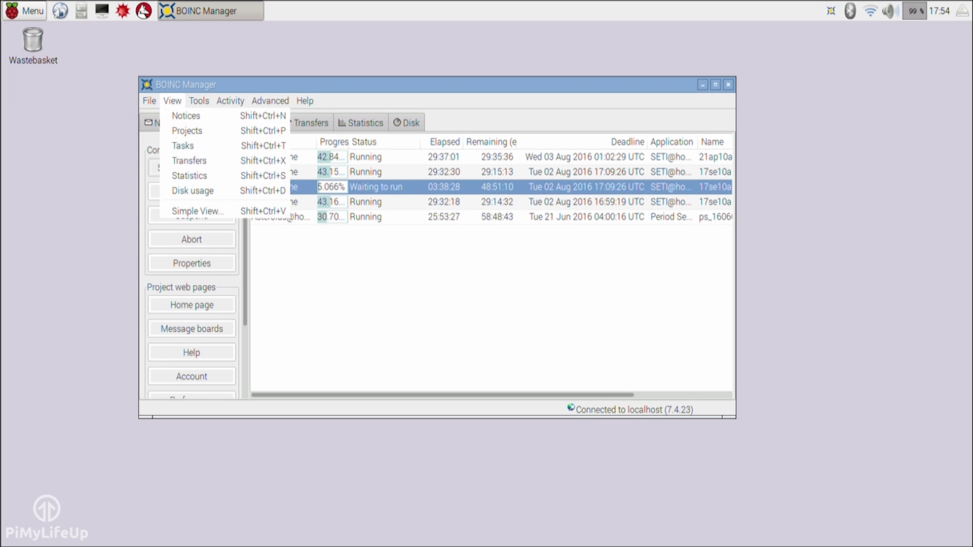
mouse_move(273, 100)
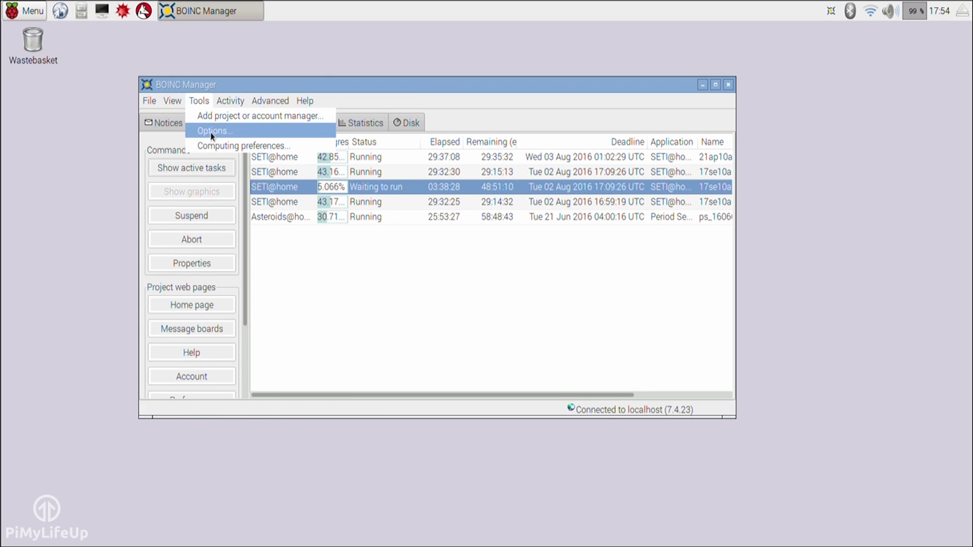
click(213, 130)
click(379, 133)
click(432, 131)
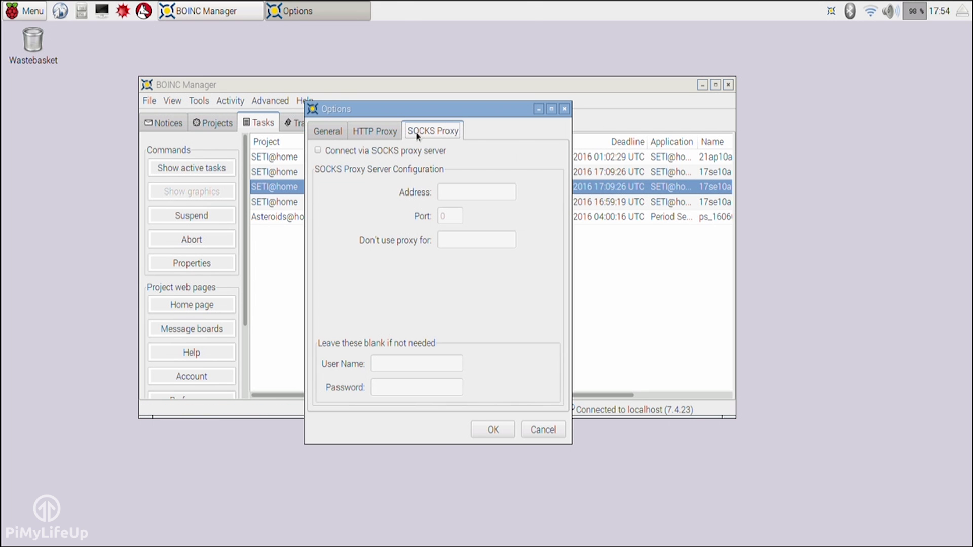
click(564, 109)
Browse the computing preferences' processor, network, disk/memory and exclusive applications pages without saving
click(198, 100)
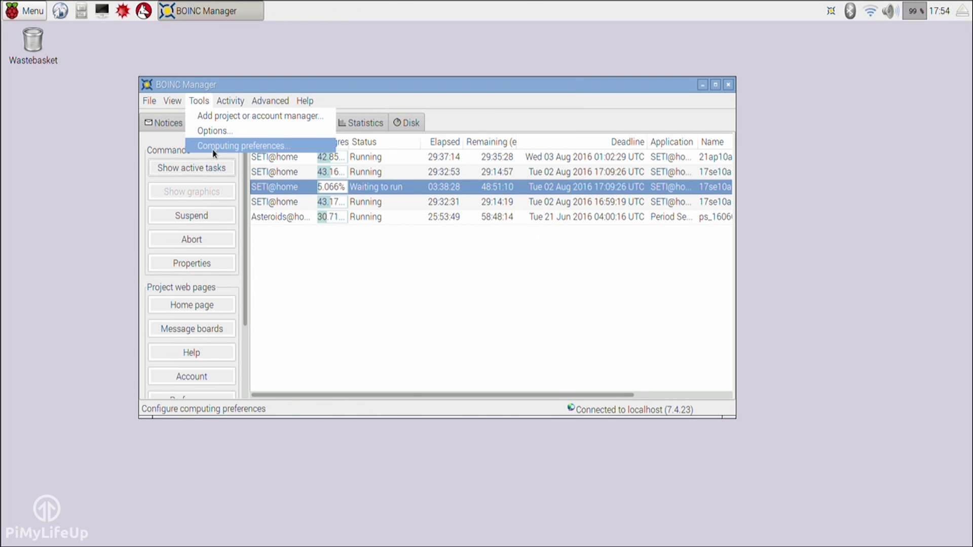
click(276, 150)
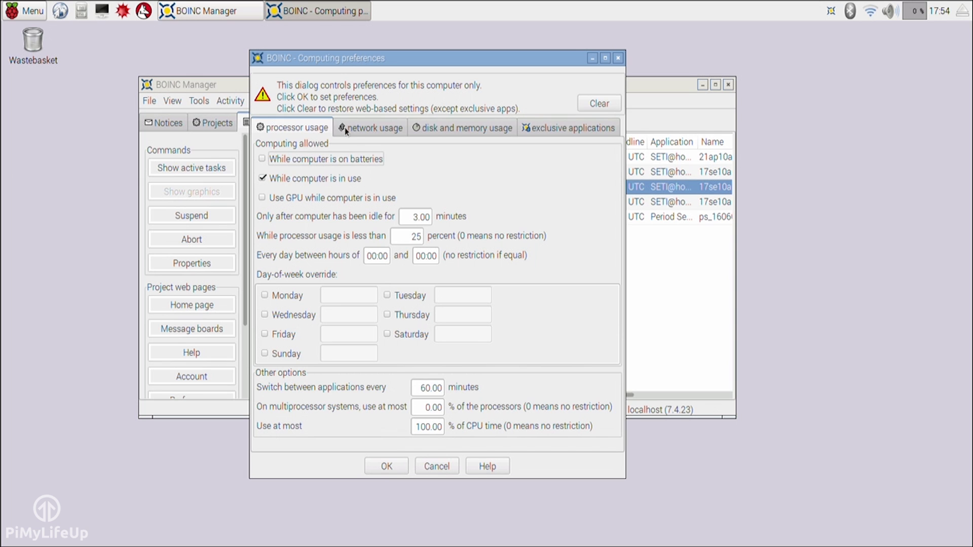
click(368, 129)
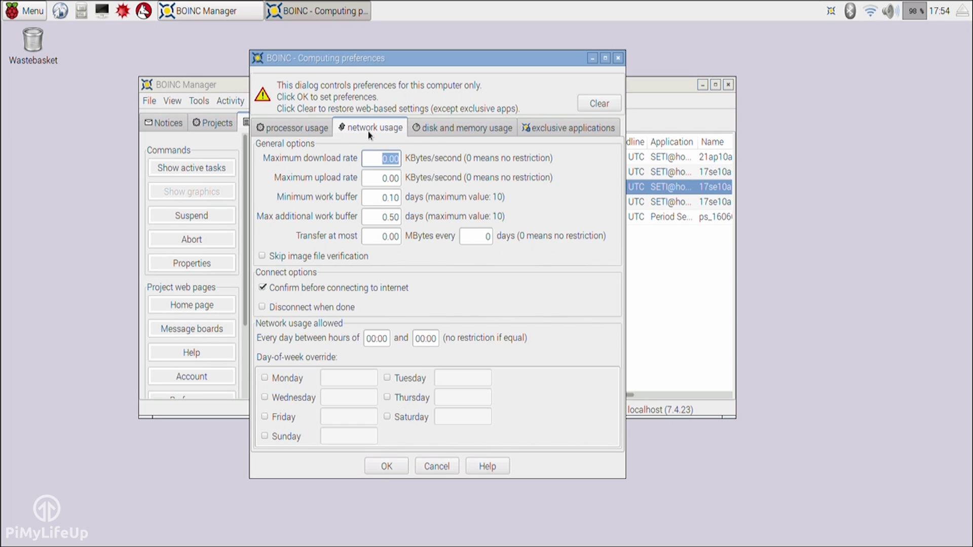
click(481, 133)
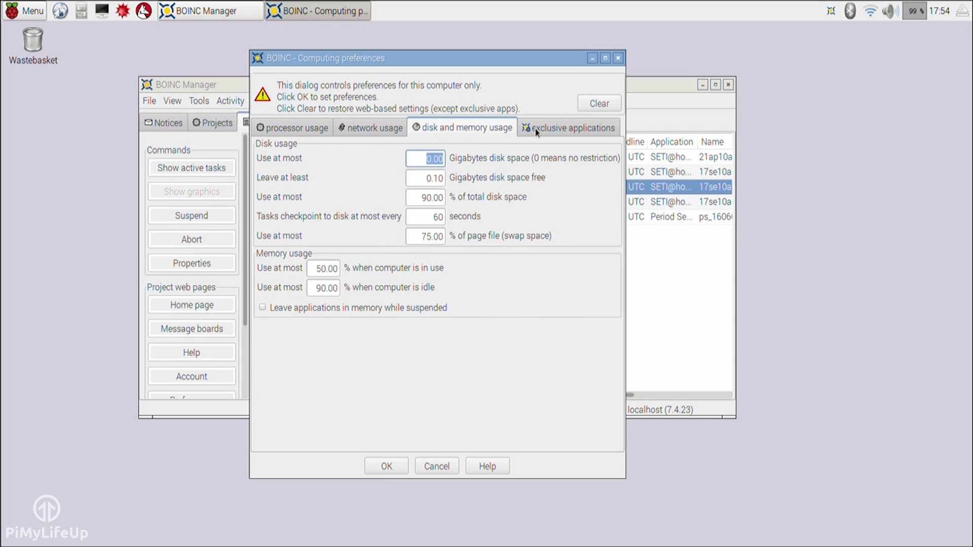
click(535, 133)
click(479, 137)
click(388, 127)
click(299, 129)
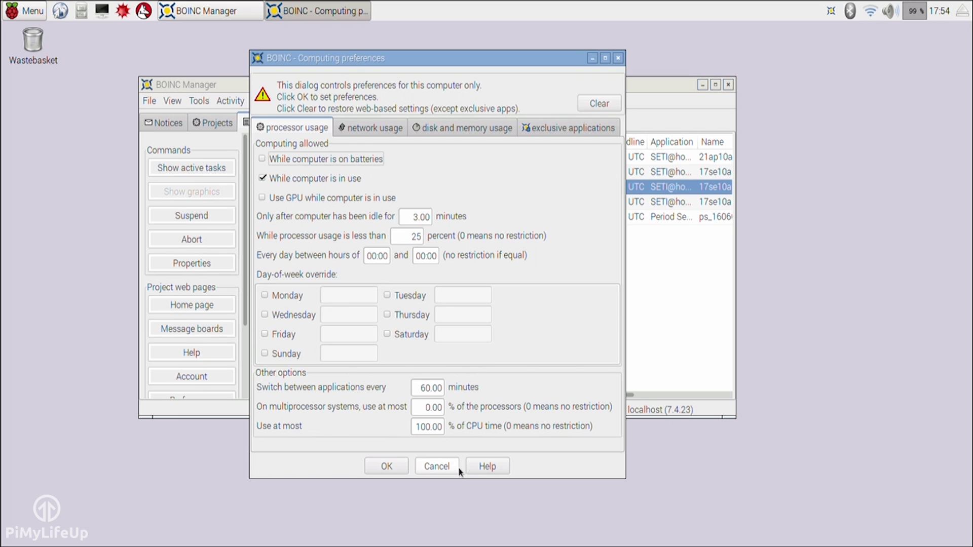
click(442, 467)
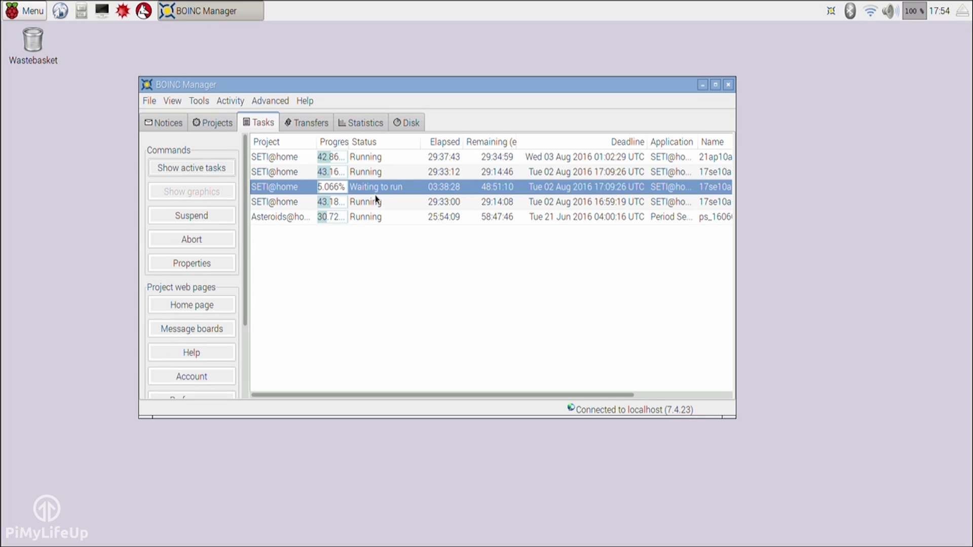
Reselect the waiting SETI@home task and show its properties: 5.067% done, 48:51:10 remaining
click(326, 248)
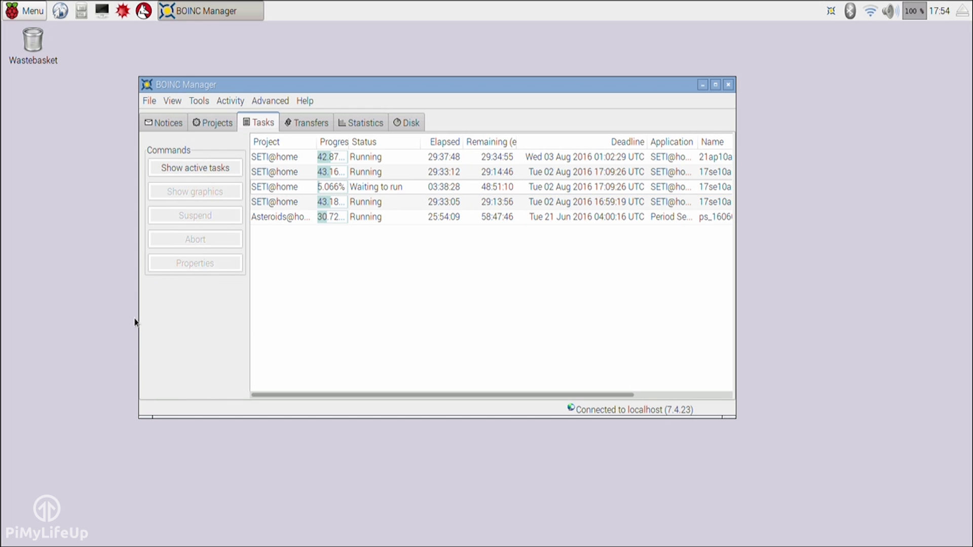
click(188, 166)
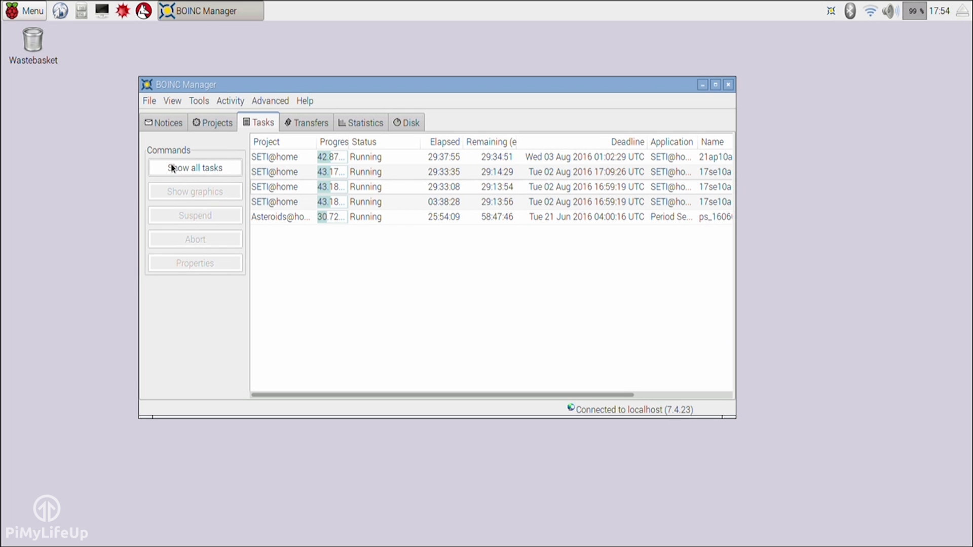
click(171, 168)
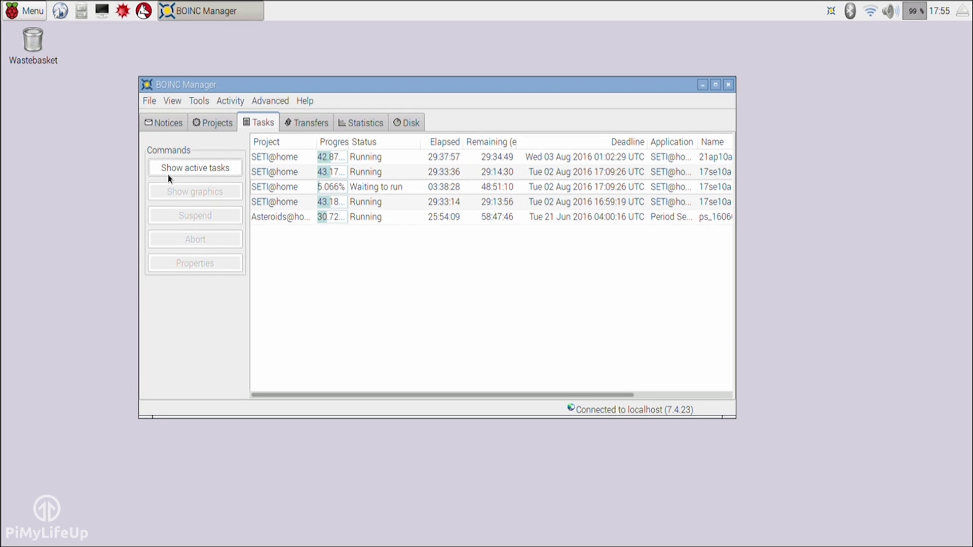
click(338, 190)
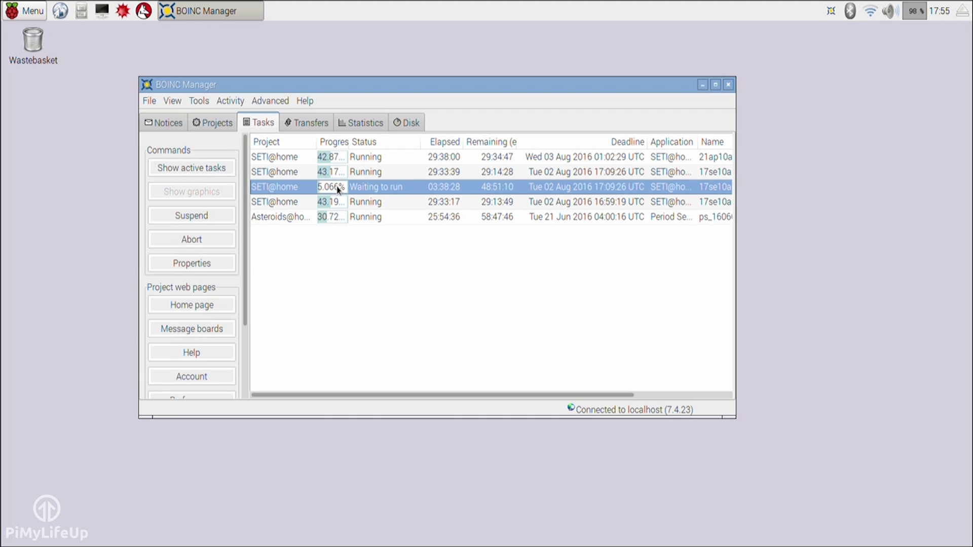
scroll(219, 261, down, 3)
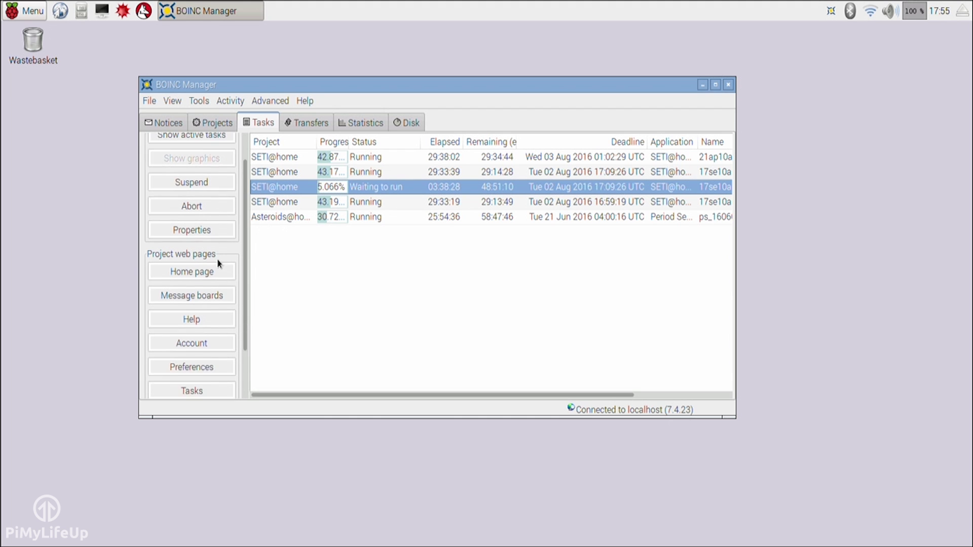
scroll(219, 283, down, 1)
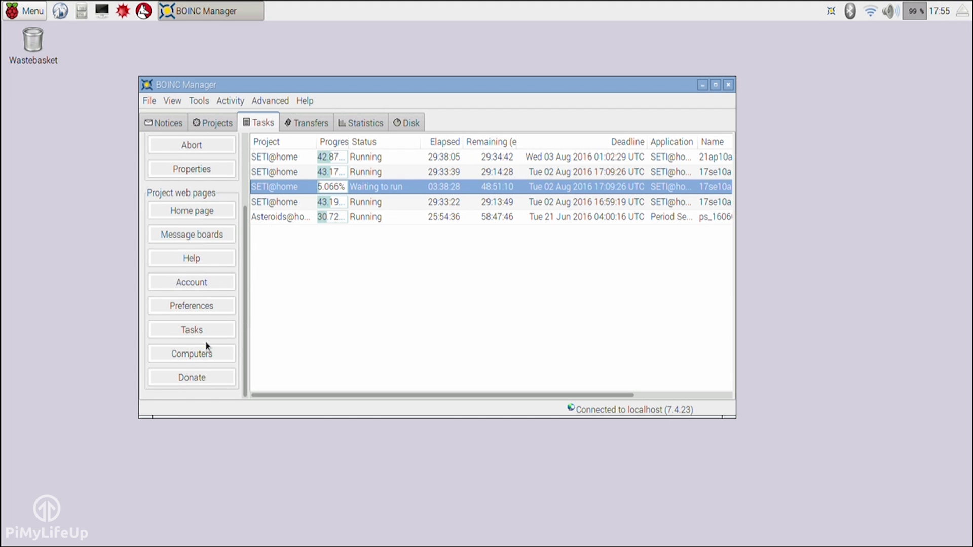
scroll(210, 324, up, 5)
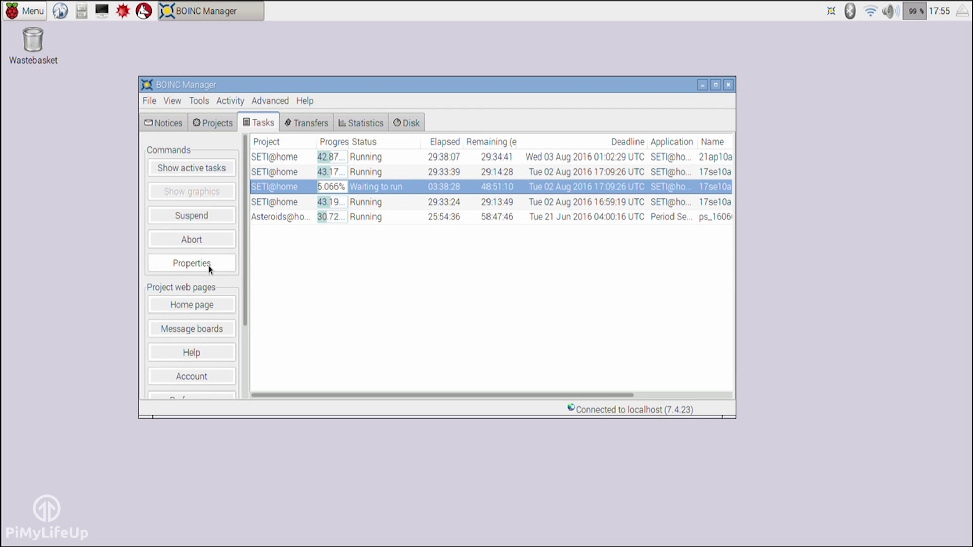
click(208, 265)
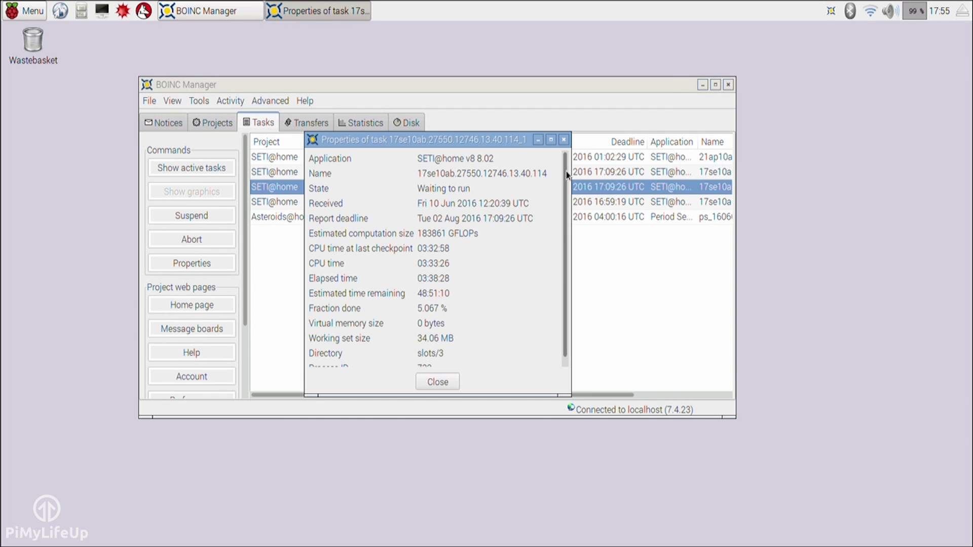
scroll(566, 172, down, 1)
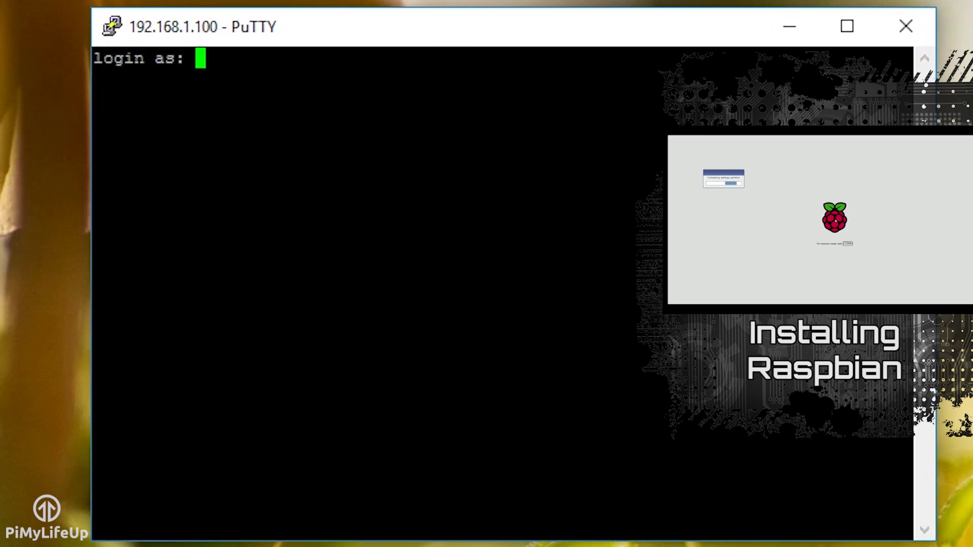
Log in to the Raspberry Pi as user pi with the account password
text(pi)
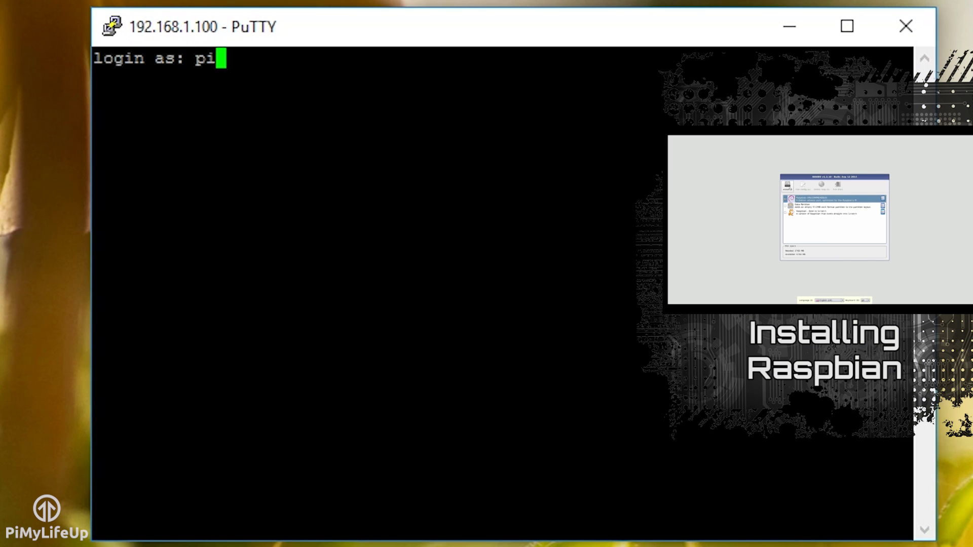
key(Return)
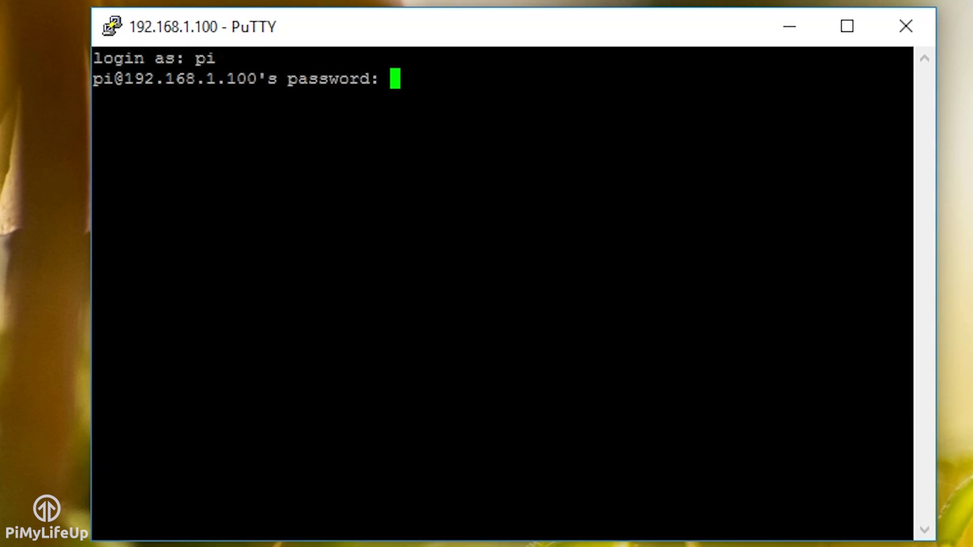
key(Return)
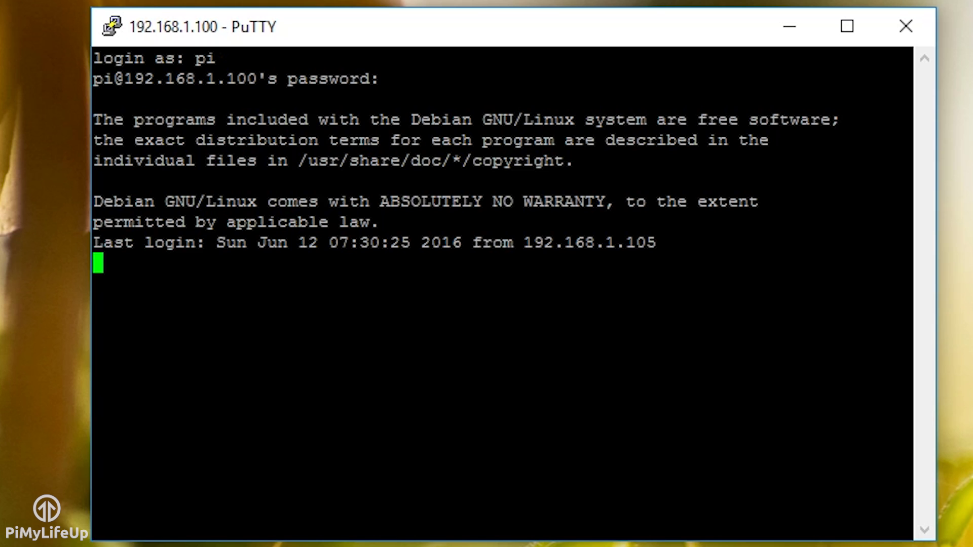
Run sudo apt-get update and sudo apt-get upgrade
text(sudo apt-get update)
key(Return)
text(sudo apt-get upgrade)
key(Return)
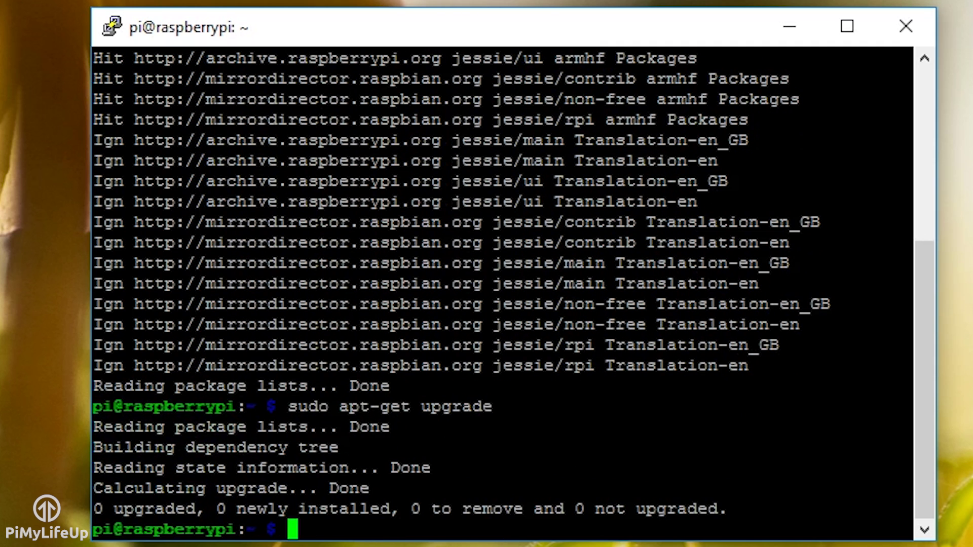
Install BOINC with sudo apt-get install boinc, confirm with y, then clear the screen
text(sudo a)
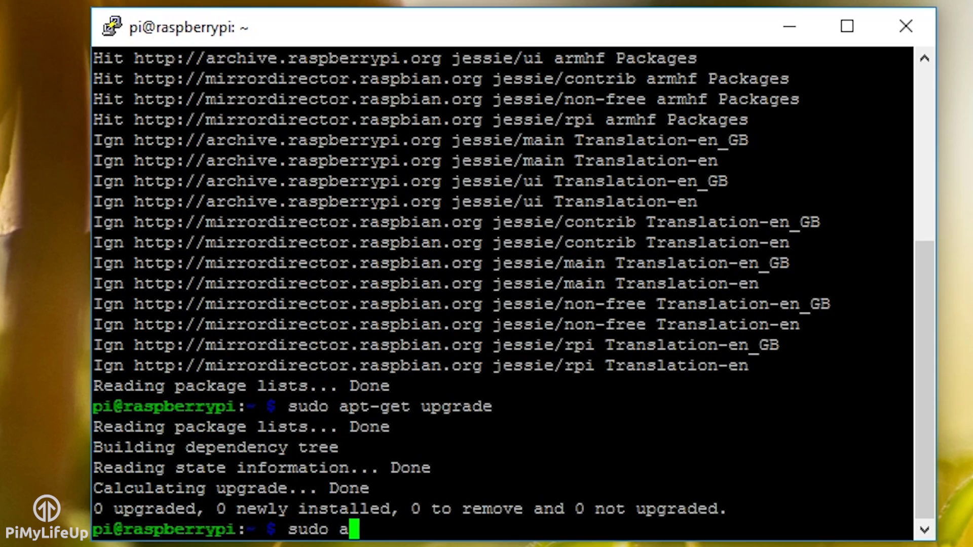
text(pt-get install boinc)
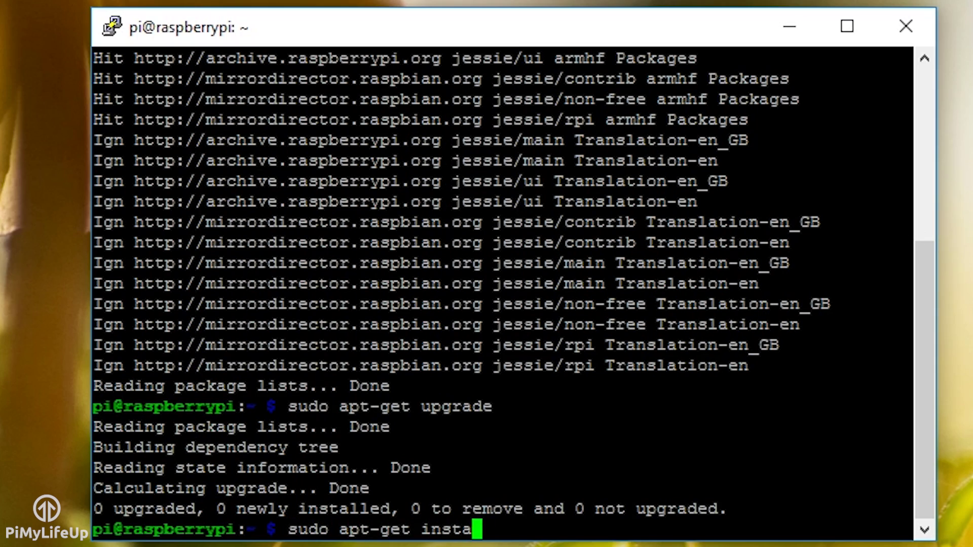
key(Return)
text(y)
key(Return)
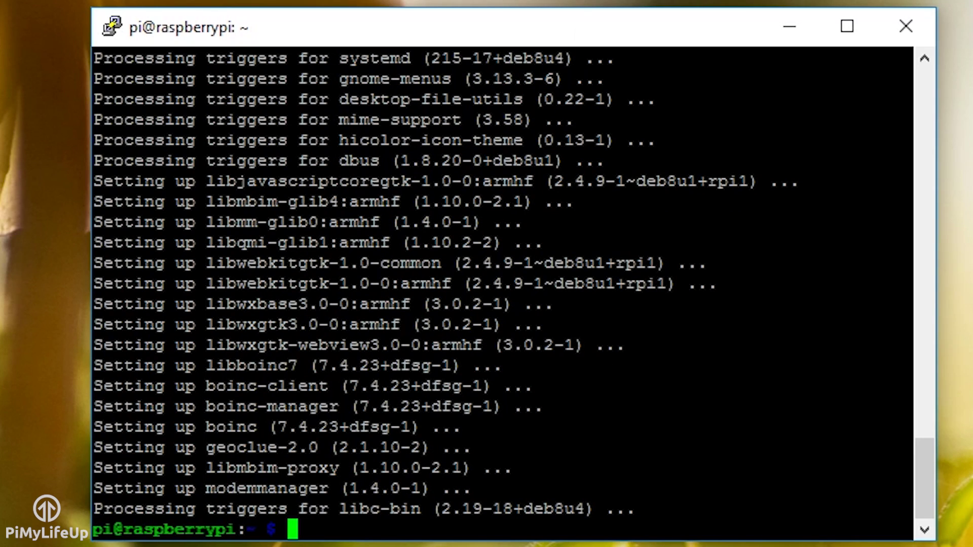
text(clea)
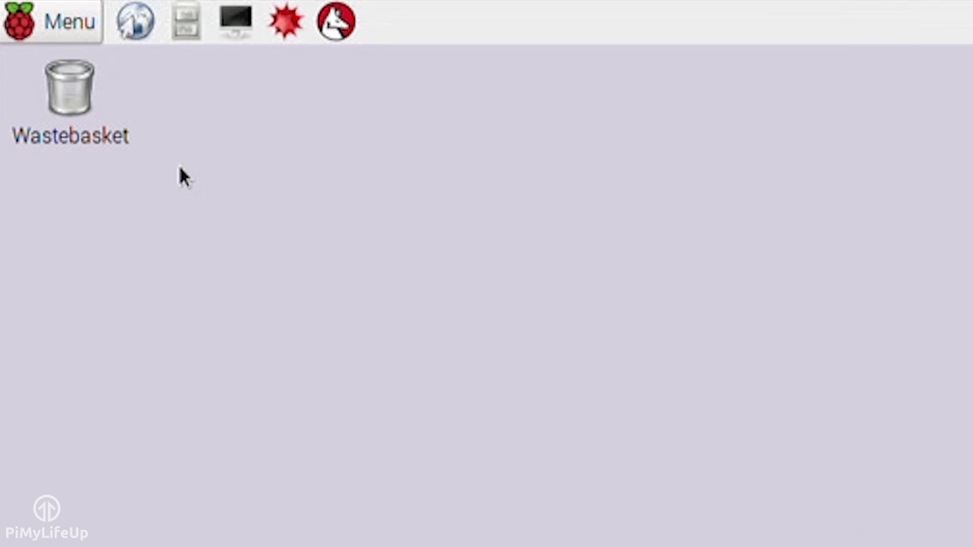
Open the Raspbian Menu and go to System Tools > BOINC Manager
click(78, 34)
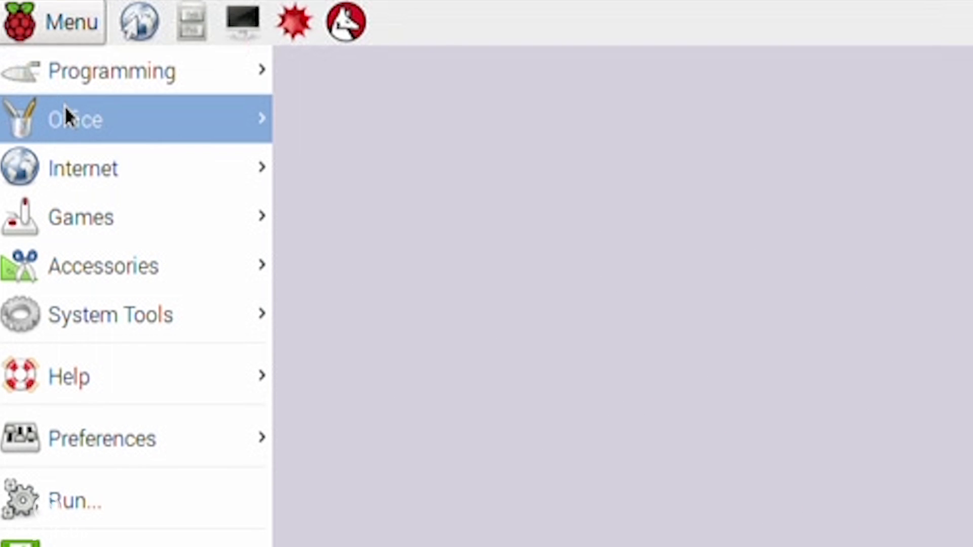
mouse_move(133, 317)
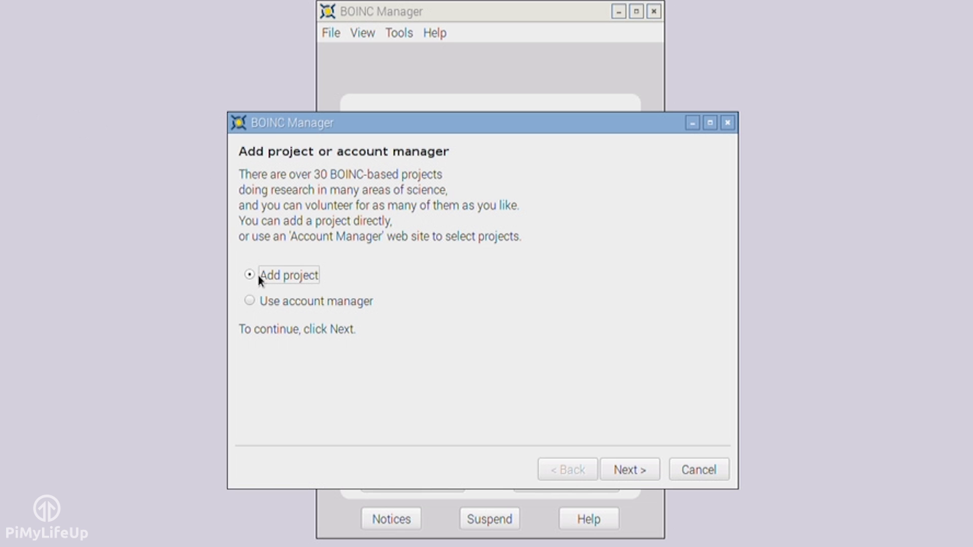
Continue with Add project, pick SETI@home from the project list, and proceed
click(616, 465)
drag(487, 281, 497, 363)
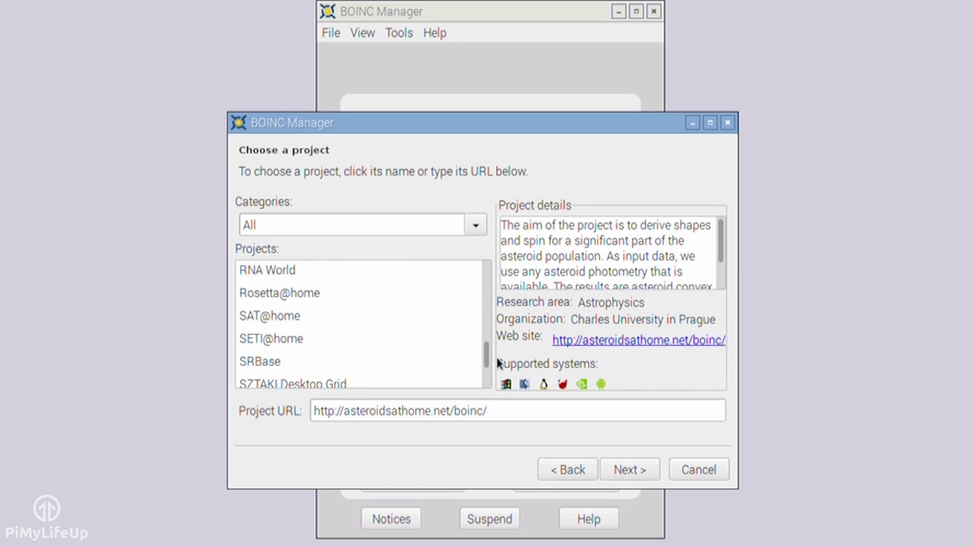
click(277, 338)
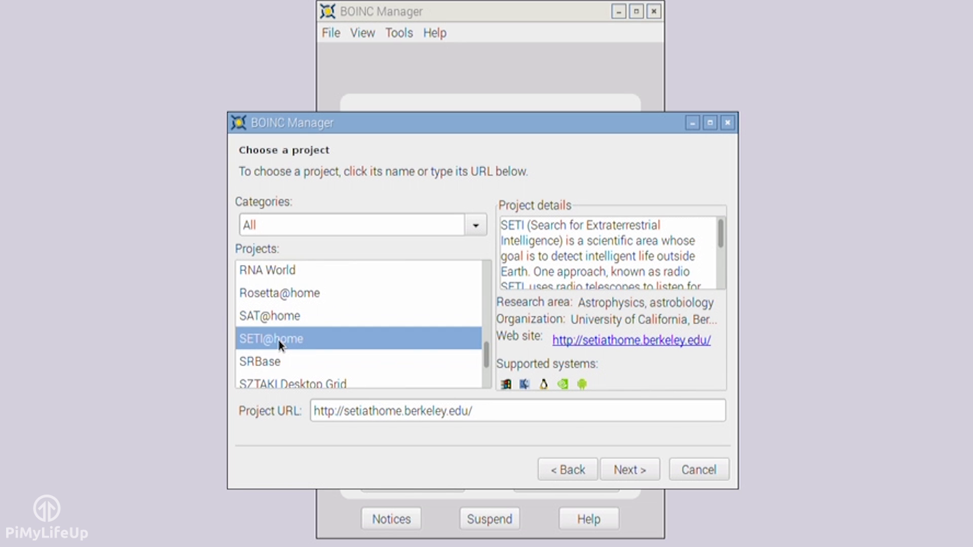
click(615, 472)
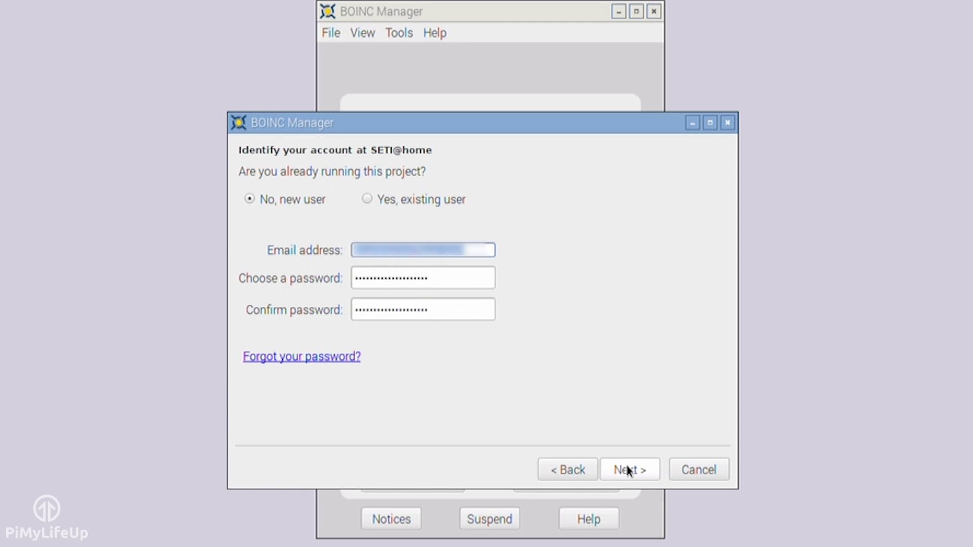
Sign in to SETI@home as an existing user with the account password, then finish the wizard
click(396, 200)
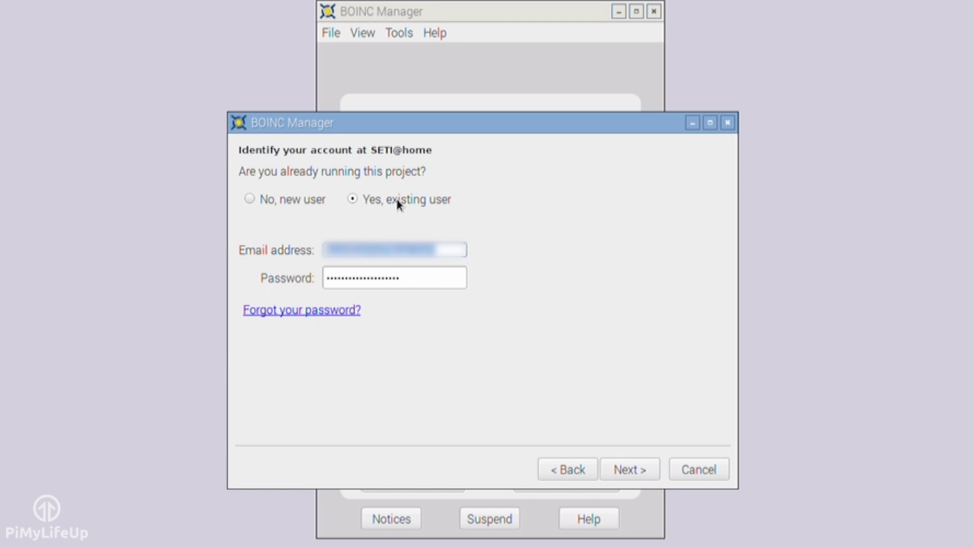
key(Tab)
key(BackSpace)
text(password123)
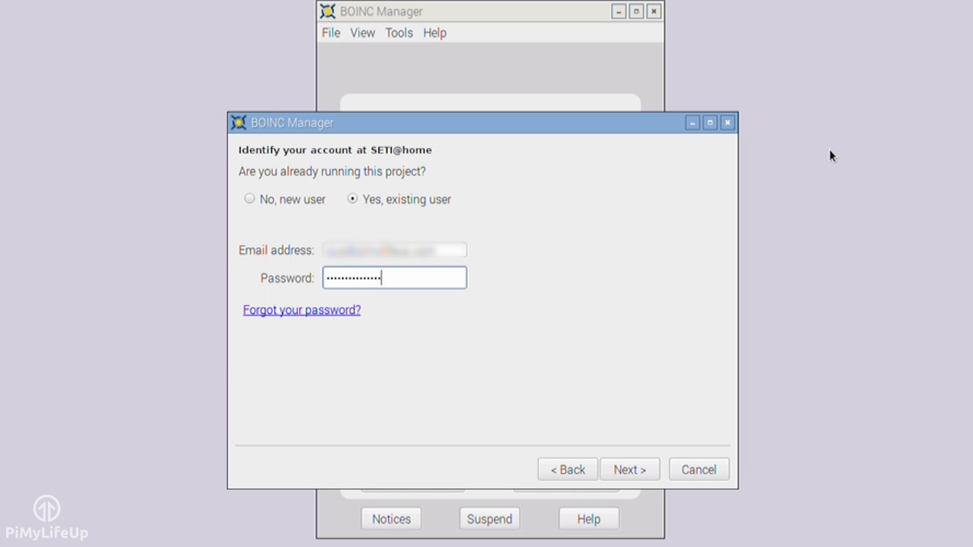
text(4567)
key(Return)
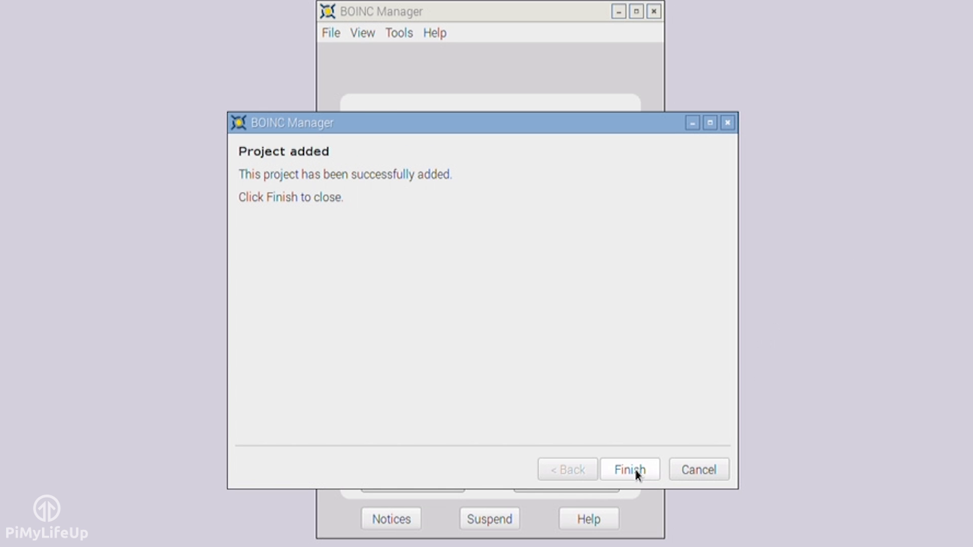
click(635, 467)
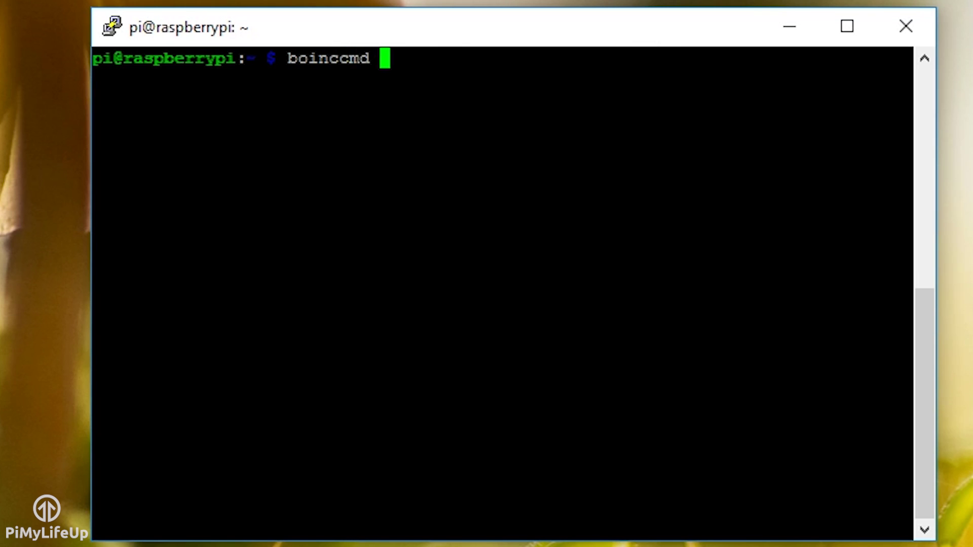
text(p_account http://)
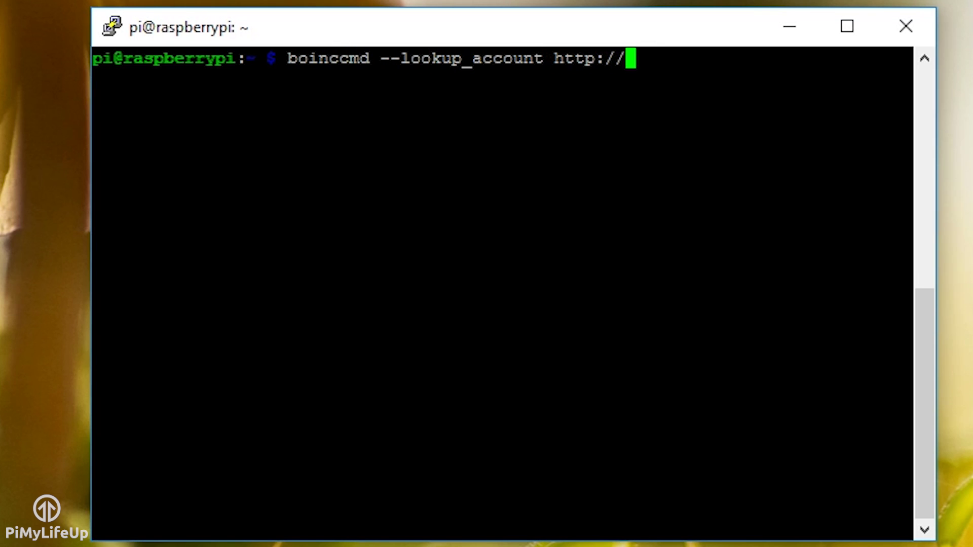
text(setiathome.berk)
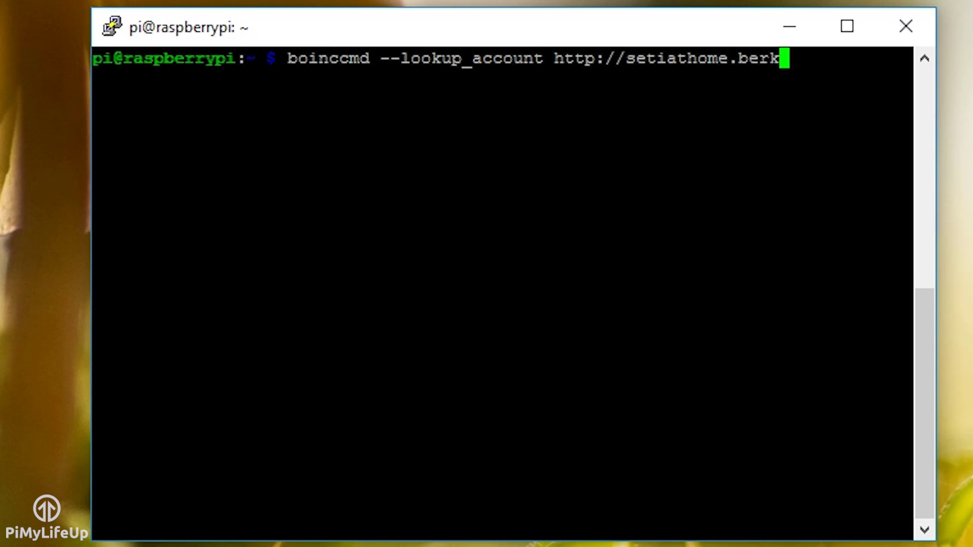
text(eley)
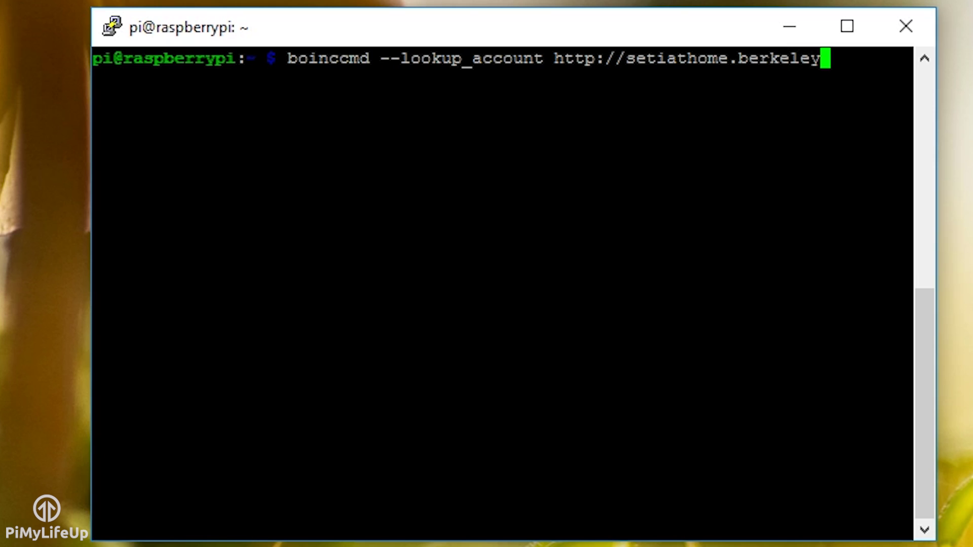
text(.edu )
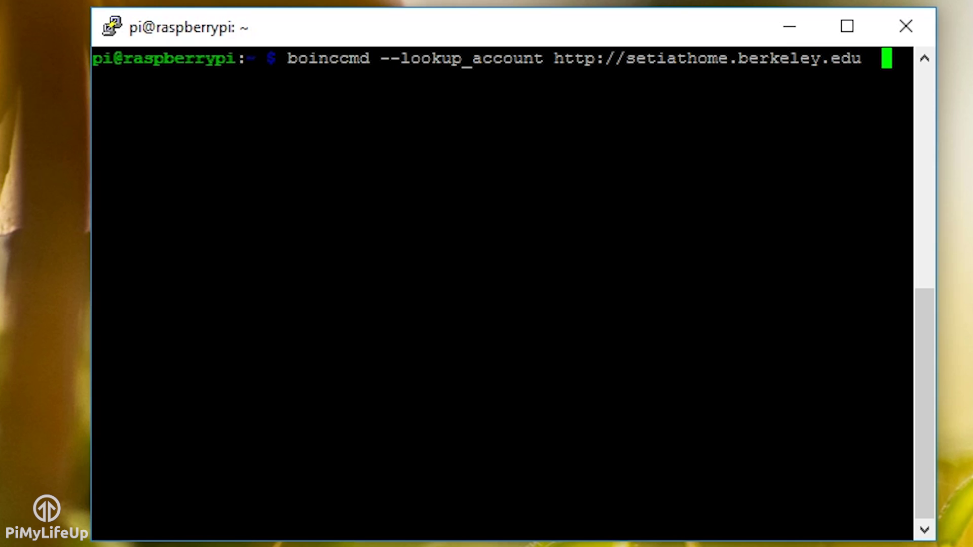
text(example)
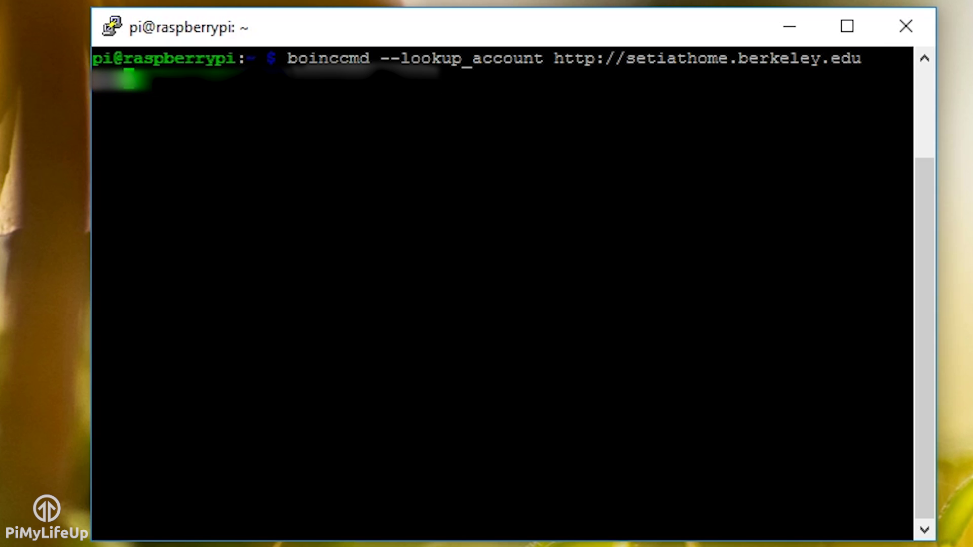
text(ple@example.com passwor)
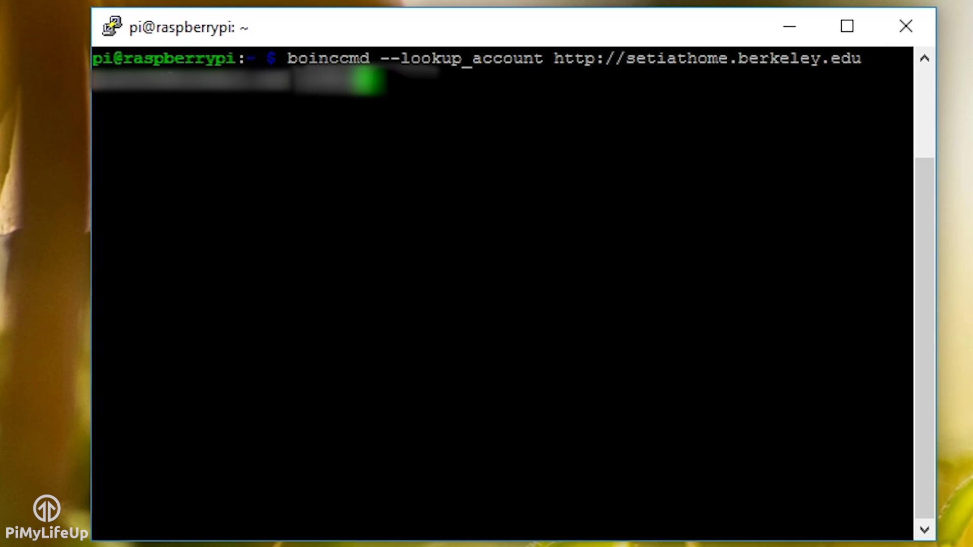
text(d123456)
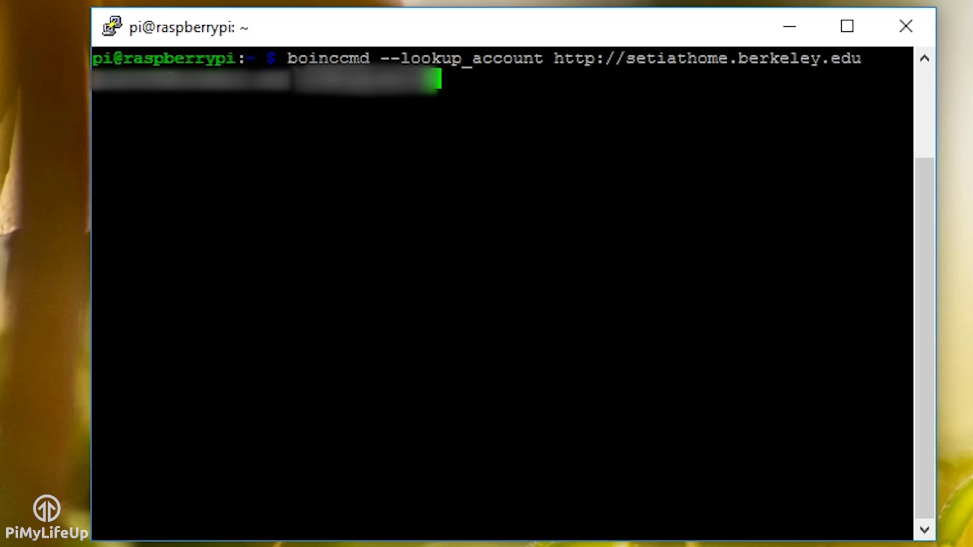
key(Return)
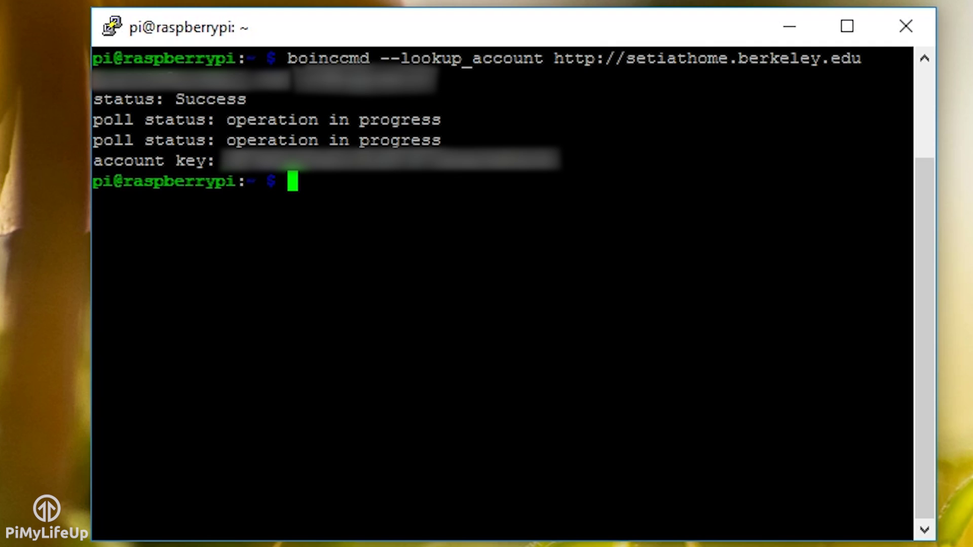
text(boinc)
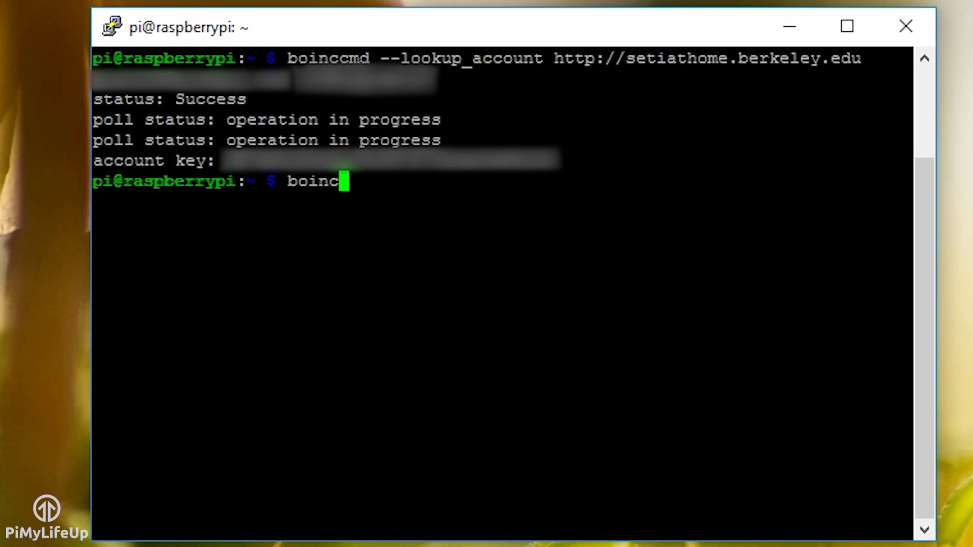
text(cmd --pro)
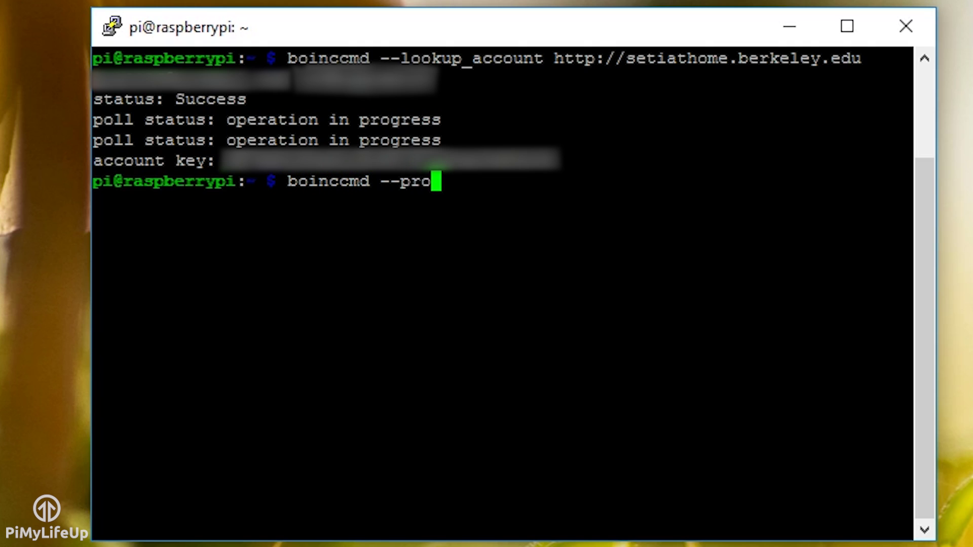
text(ject_attach)
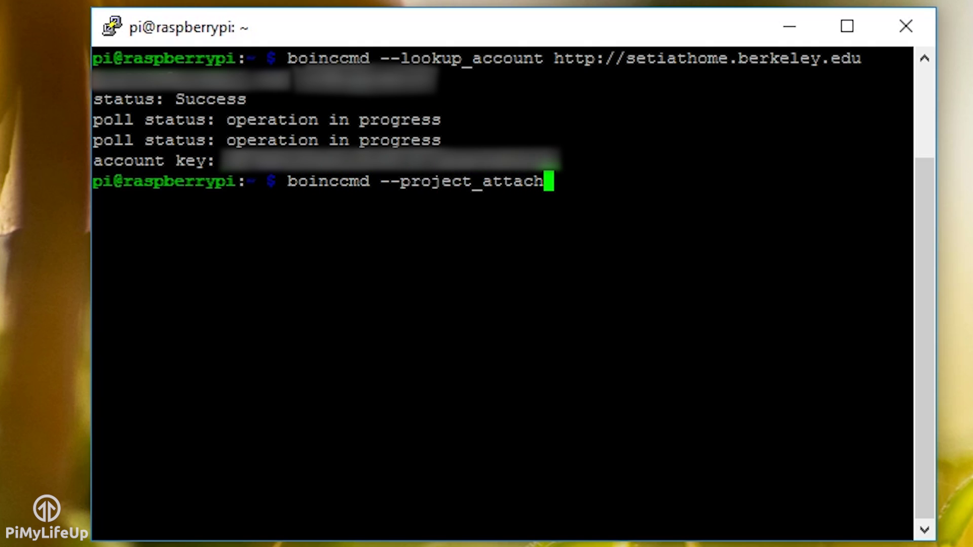
text( http:)
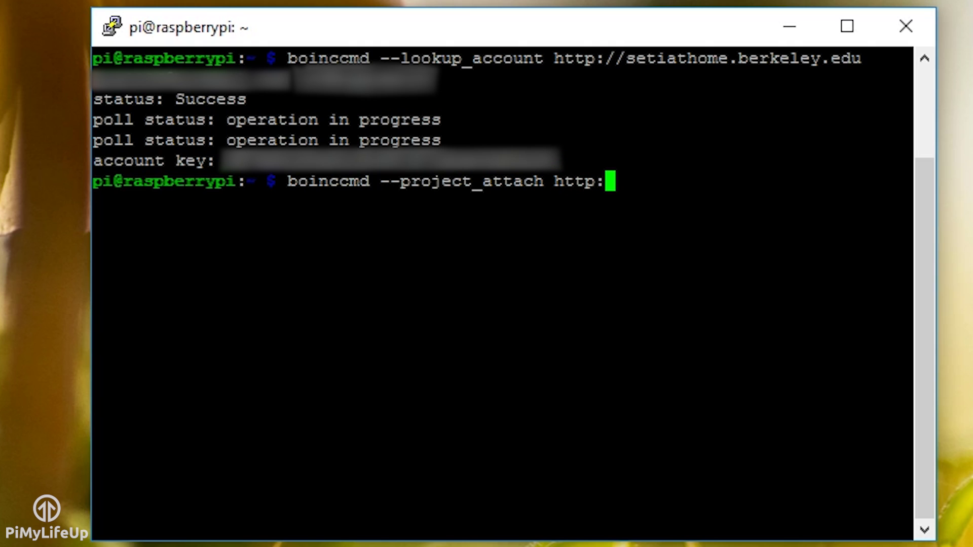
text(//setiathome.)
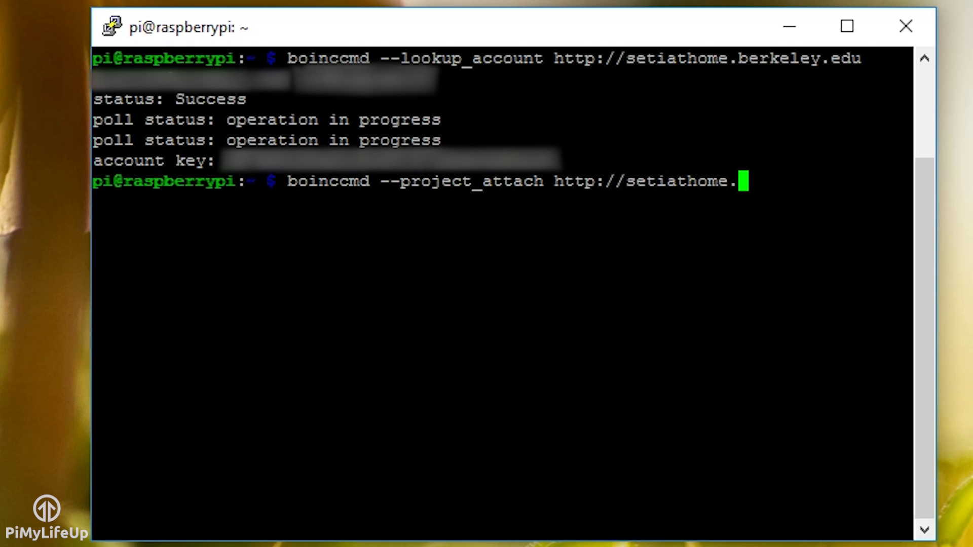
text(berkeley.edu)
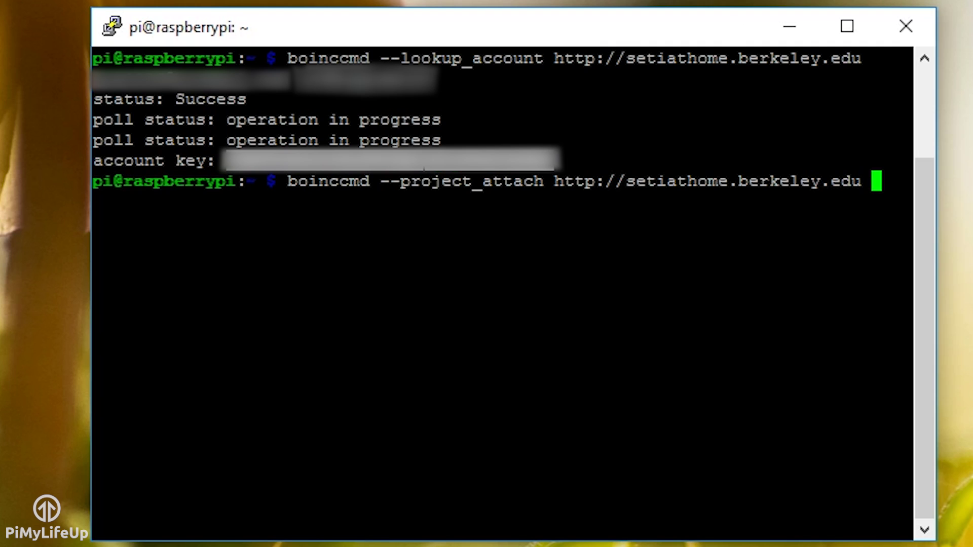
key(shift+Insert)
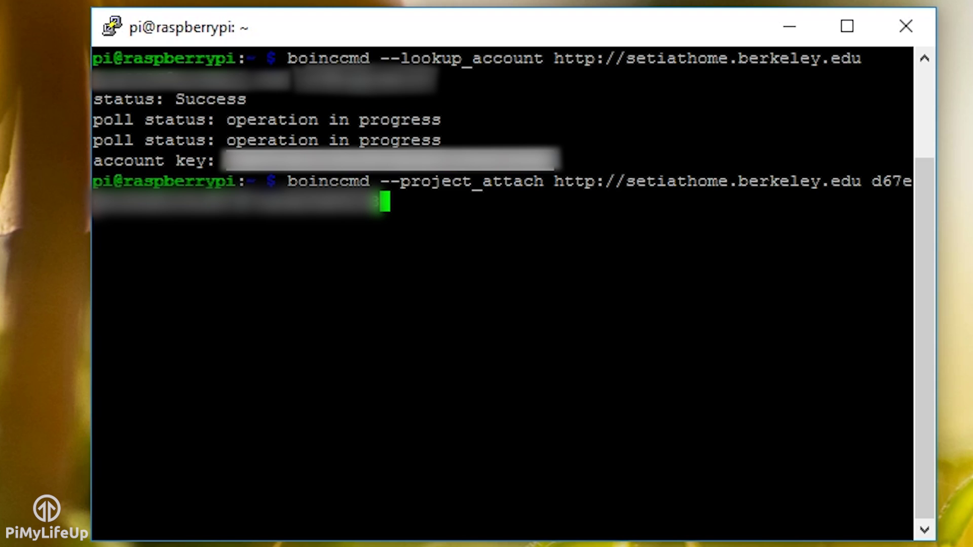
key(Return)
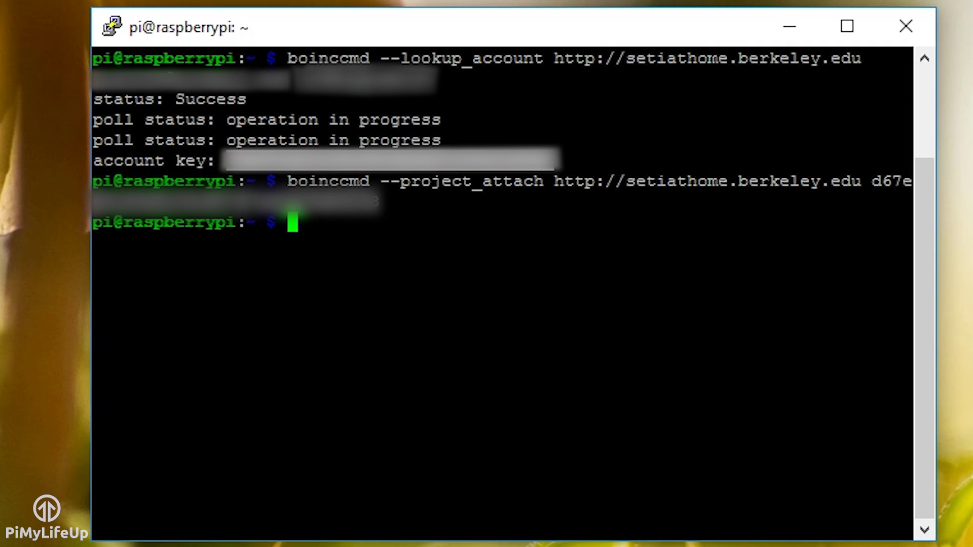
Run boinccmd --get_tasks to list the executing SETI@home task
text(boinccmd --get)
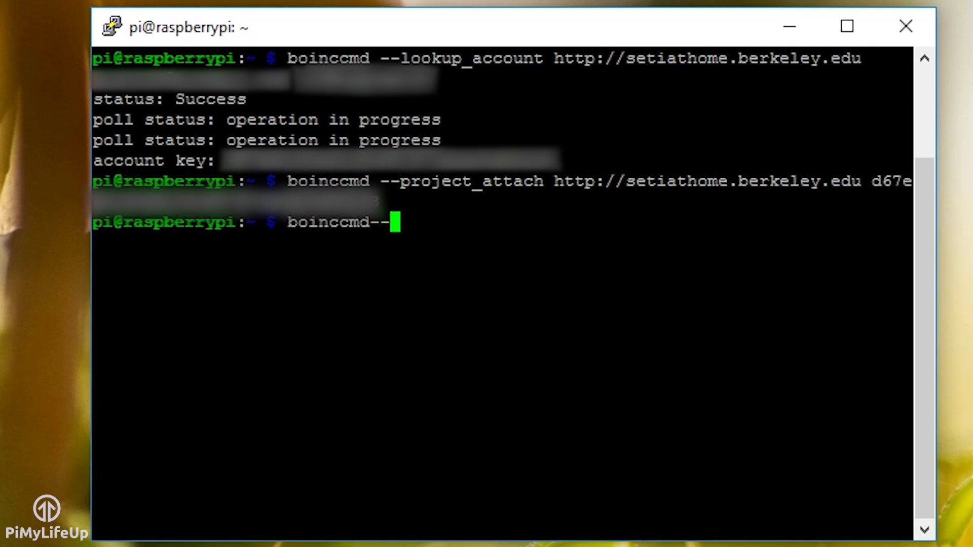
text(_tasks)
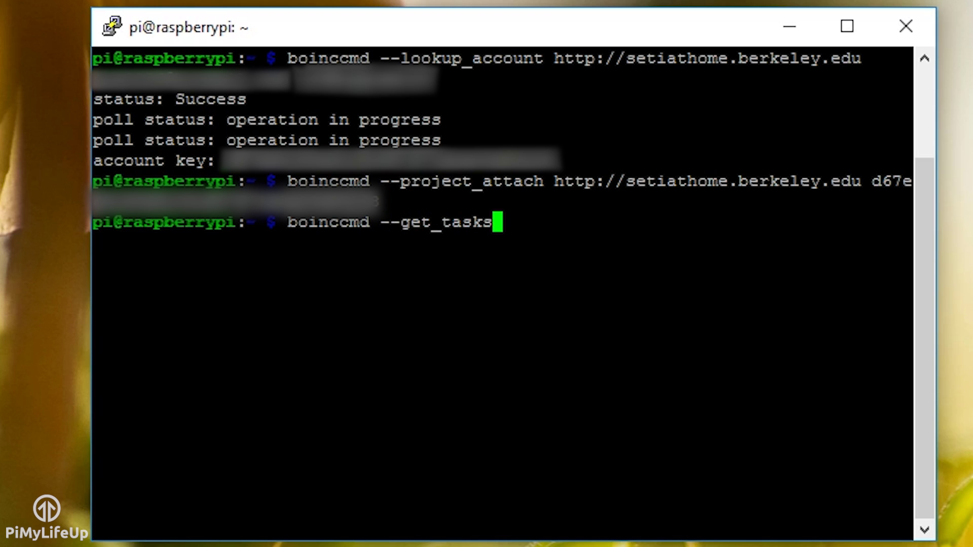
key(Return)
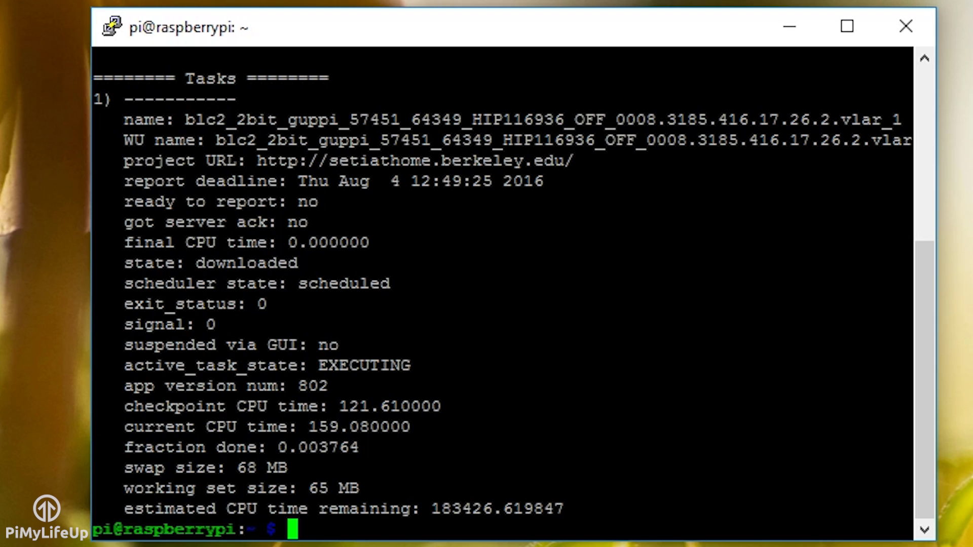
Run boinccmd --help, scroll through its options, then clear the terminal
text(boin)
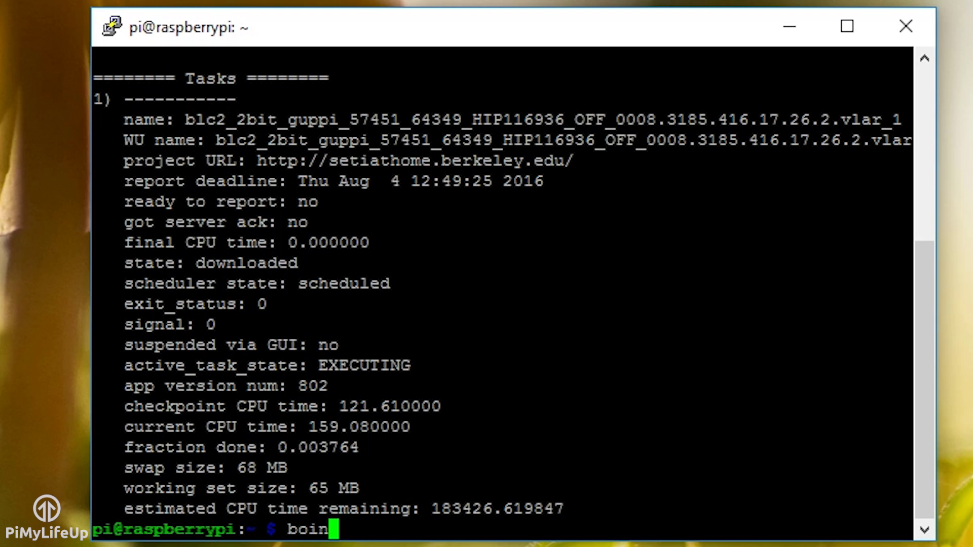
text(ccmd --help)
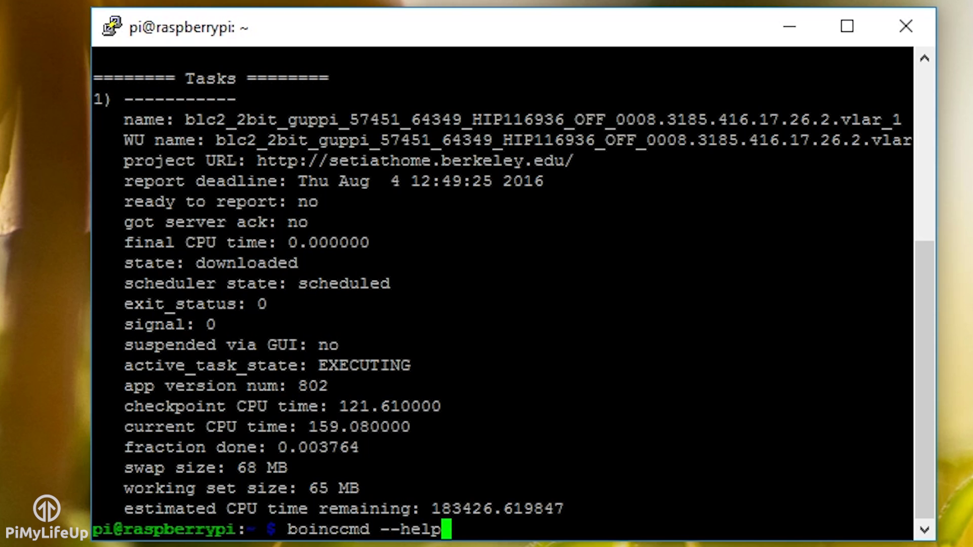
key(Return)
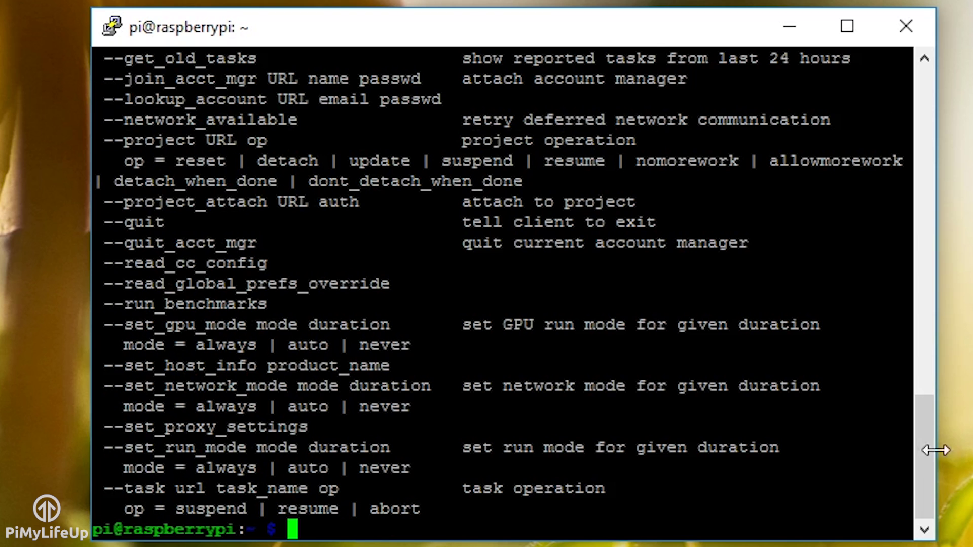
drag(935, 451, 896, 471)
text(clear)
key(Return)
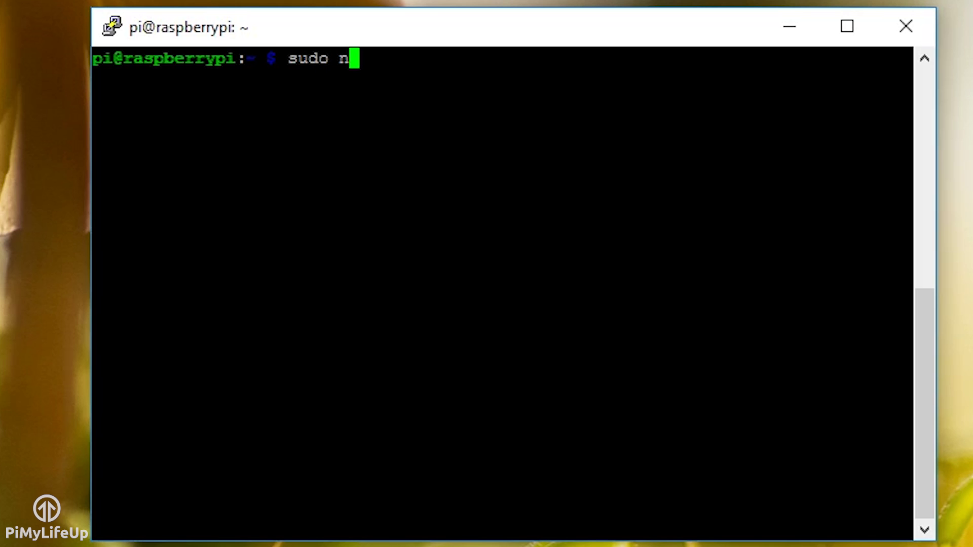
Open /var/lib/boinc-client/cc_config.xml in nano, then reload it with boinccmd --read_cc_config
text(/var/l)
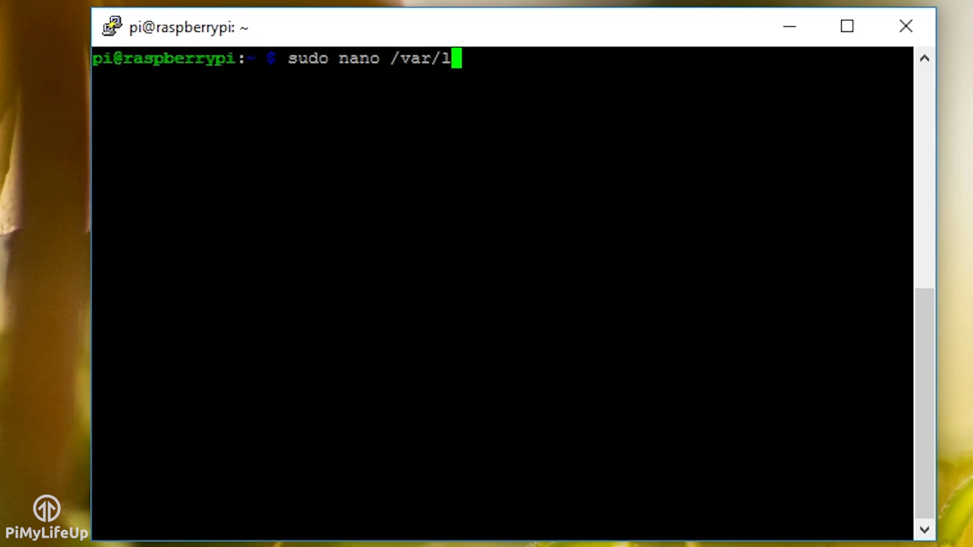
text(ib/boinc)
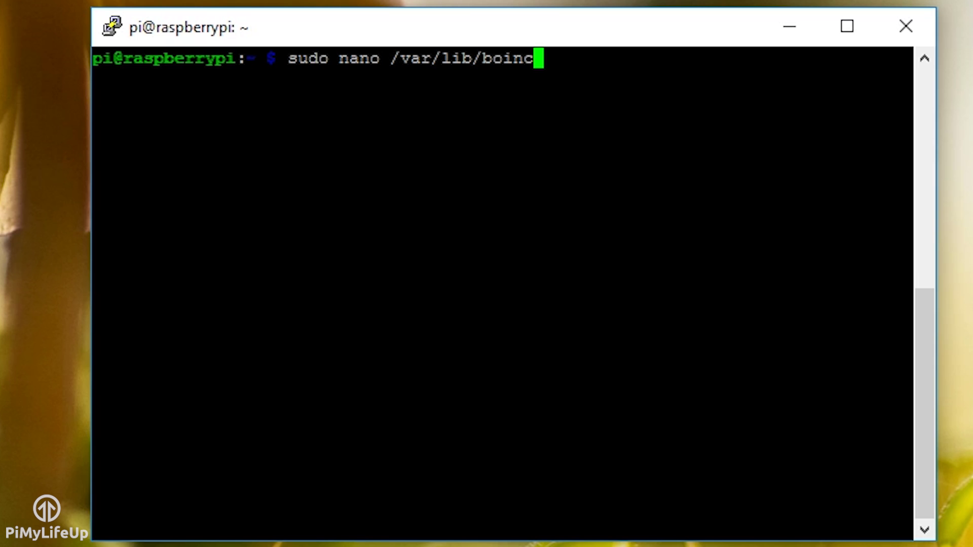
text(-client/cc)
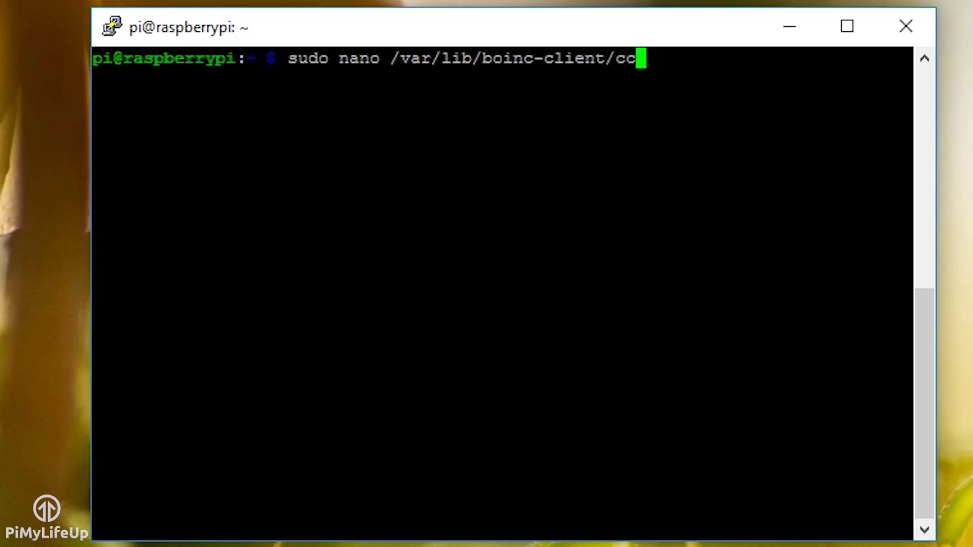
text(_config.xml)
key(Return)
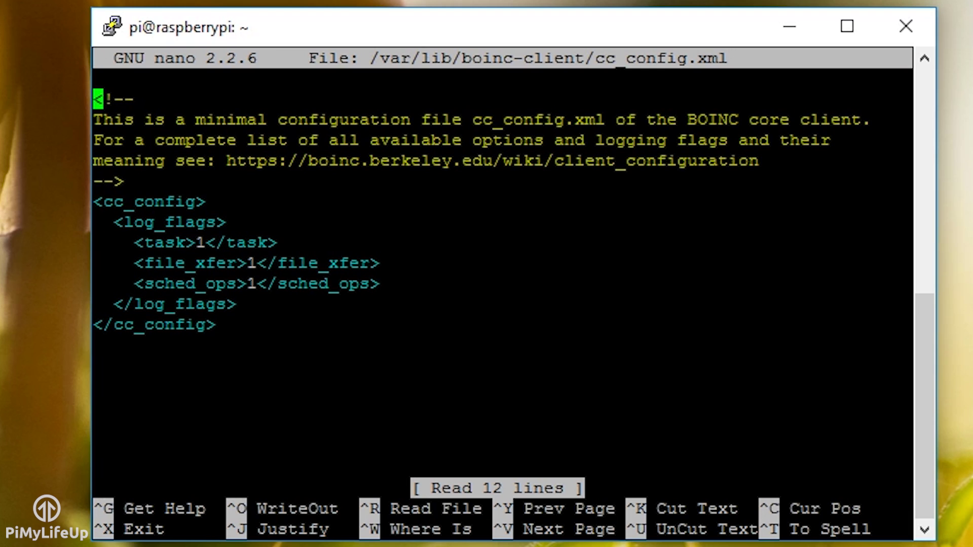
drag(911, 161, 217, 160)
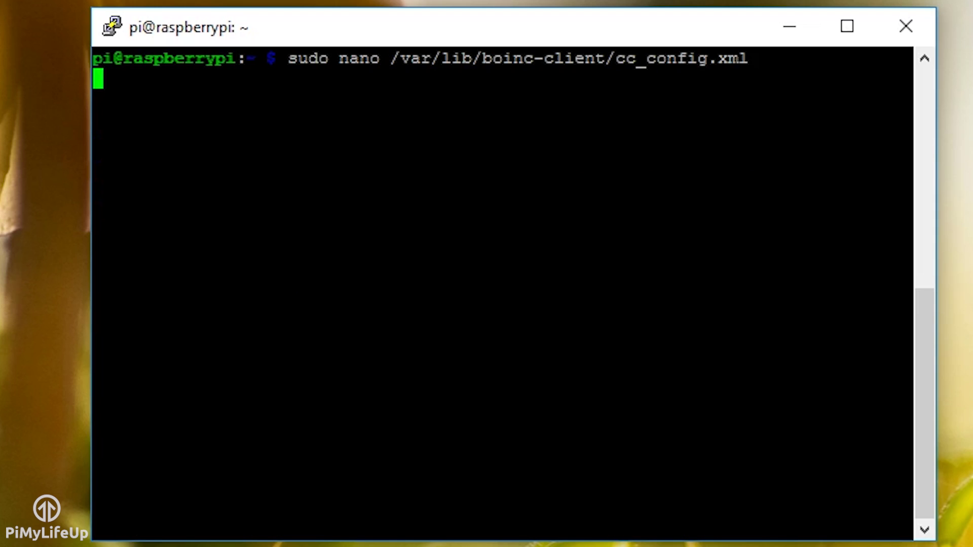
text(boinc)
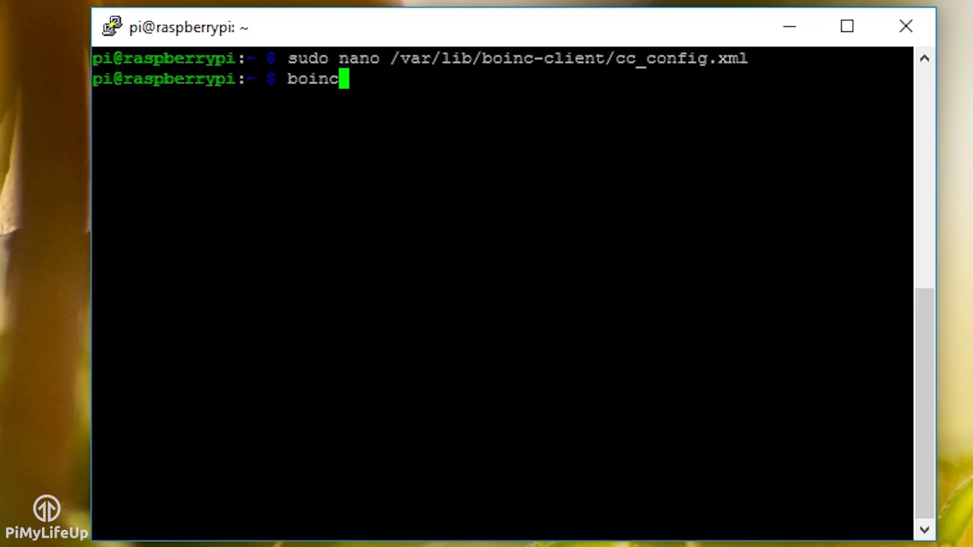
text(cmd )
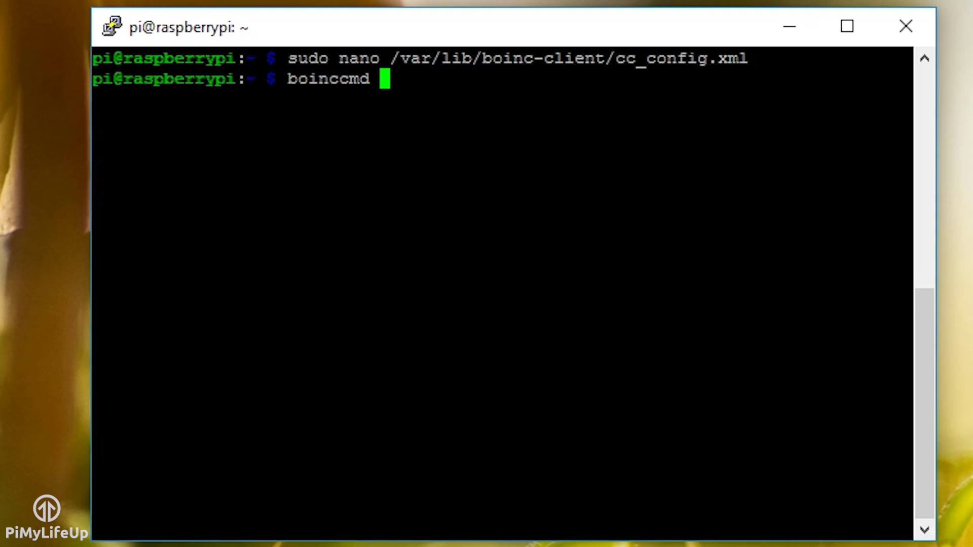
text(--read_cc_co)
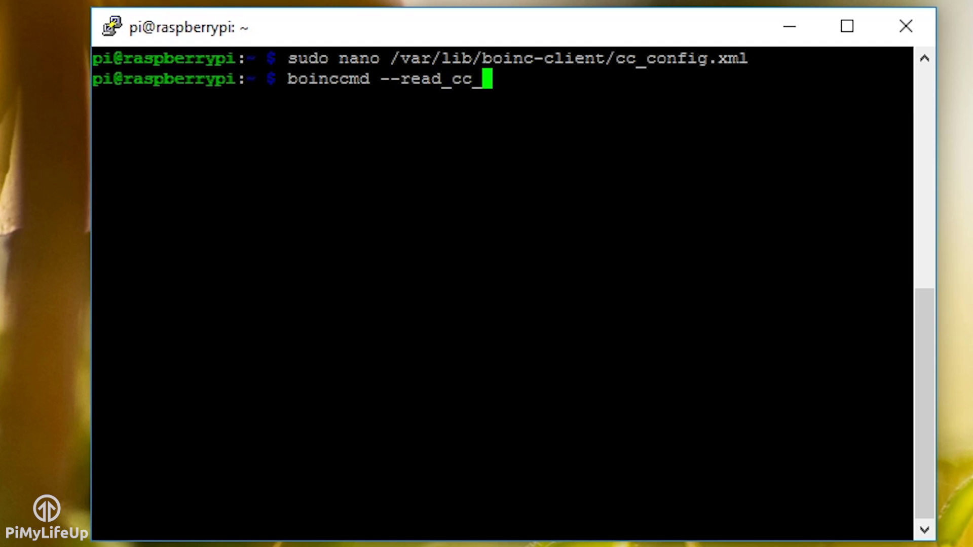
text(nfig)
key(Return)
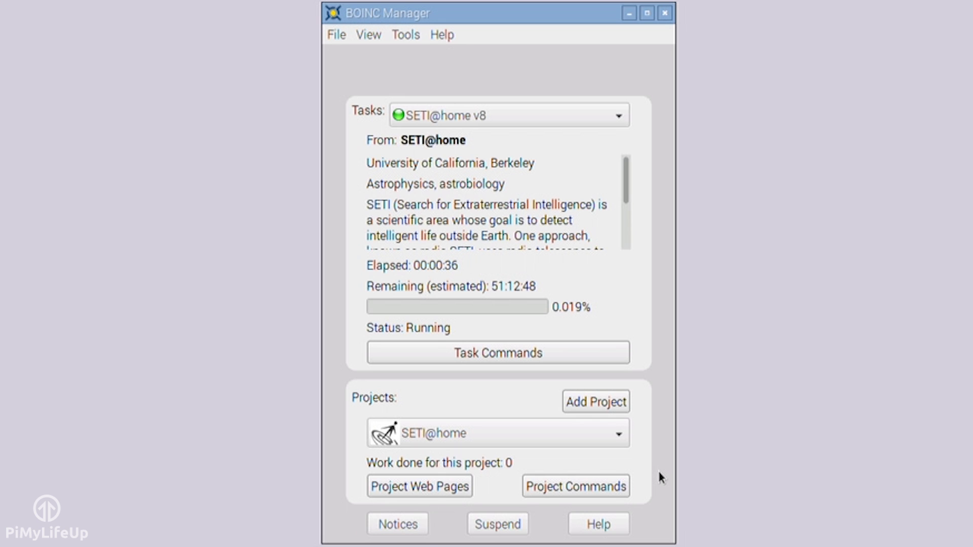
Reopen the Computing Preferences dialog and confirm it with OK to return to the simple view
click(408, 35)
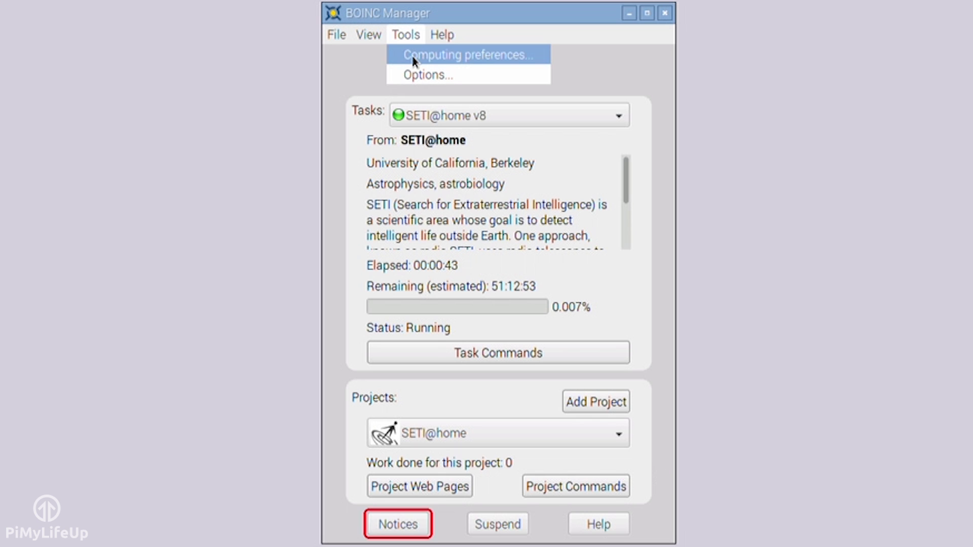
click(412, 57)
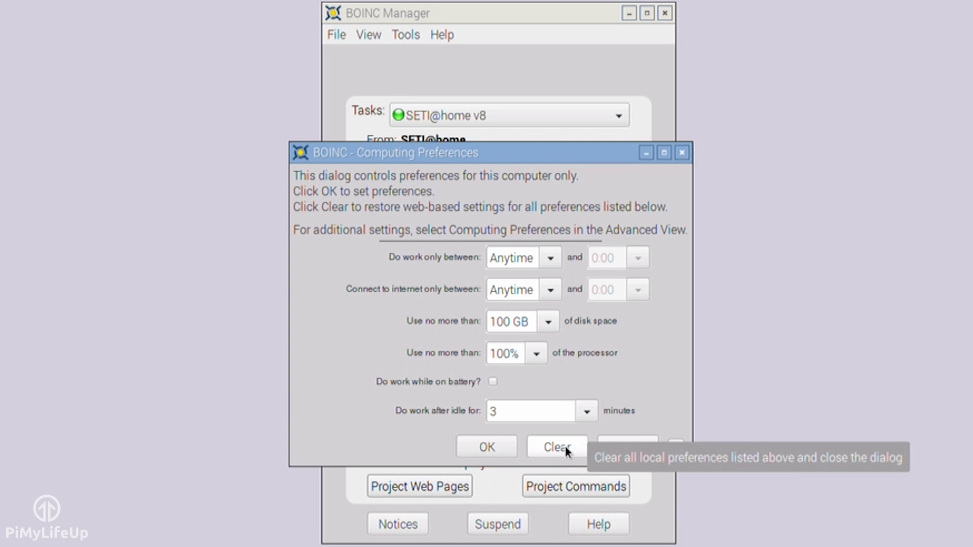
click(484, 450)
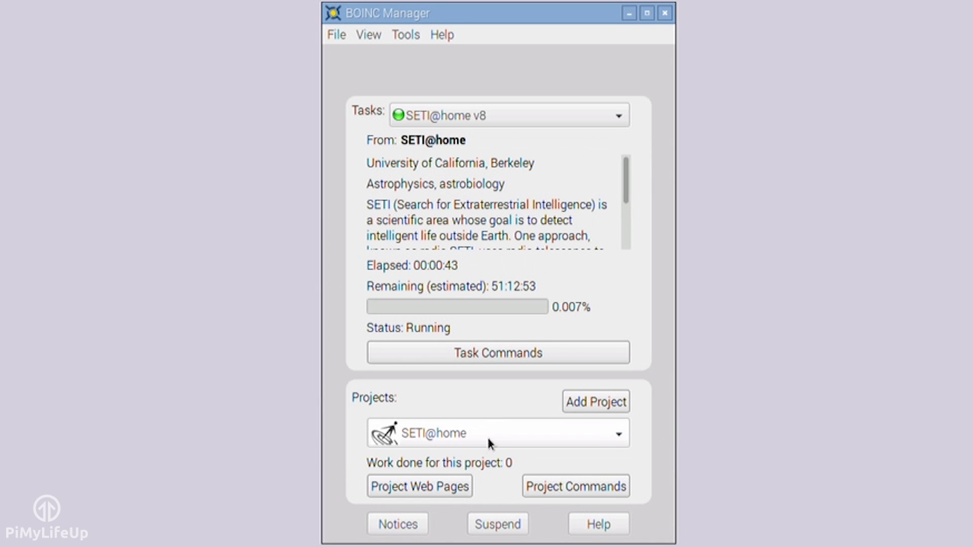
Switch to the advanced view, narrow the Project column, and sort and widen the Account column
click(367, 38)
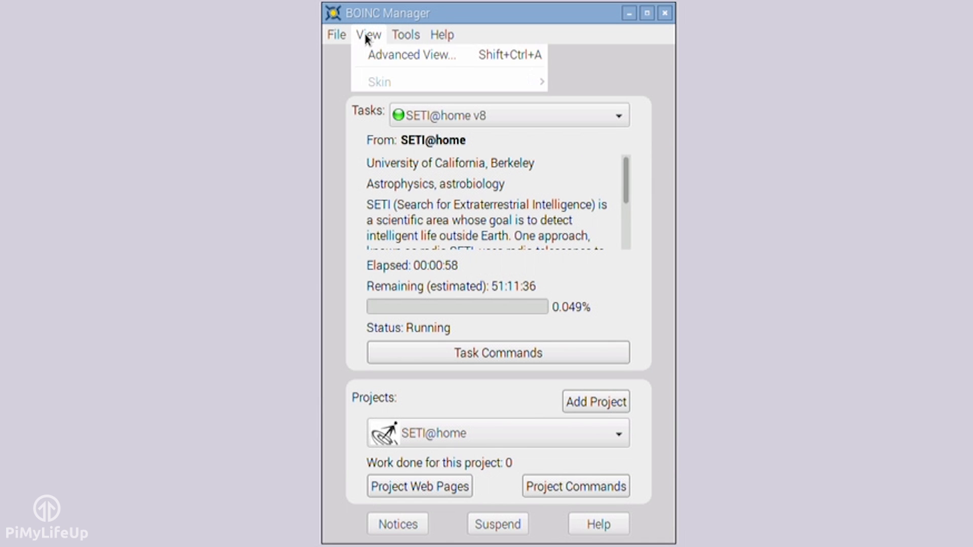
click(373, 60)
drag(386, 42, 466, 91)
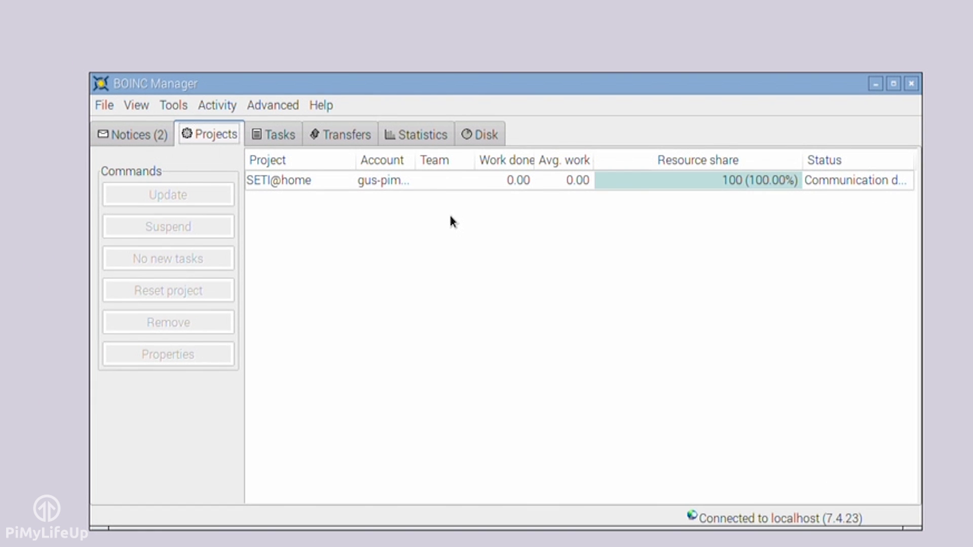
drag(357, 159, 331, 161)
click(390, 157)
drag(390, 157, 438, 159)
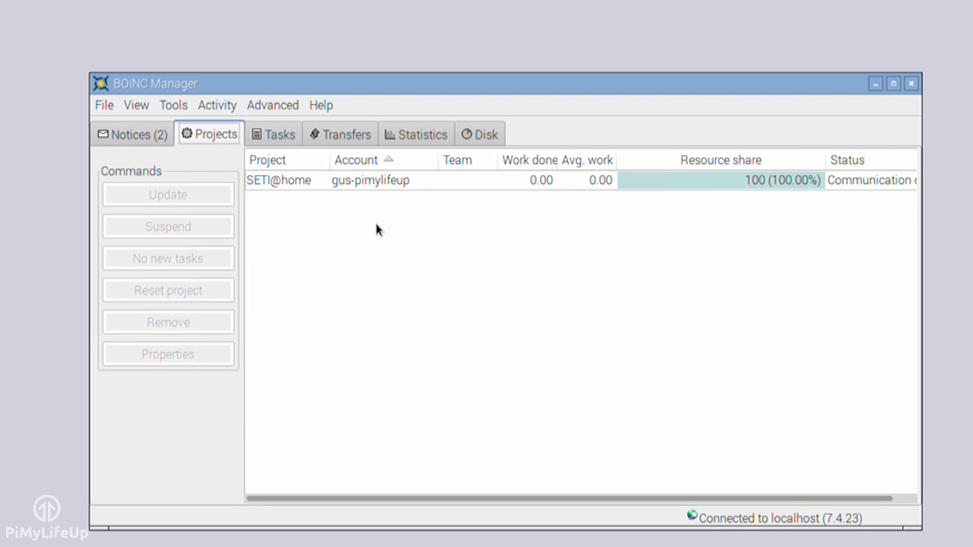
Read the two SETI@home notices on the Notices tab
click(139, 136)
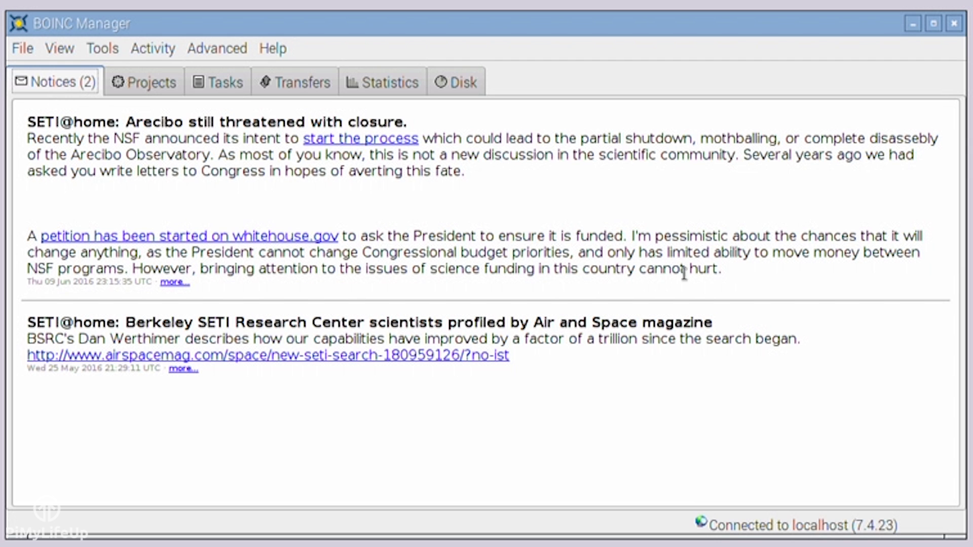
drag(723, 269, 30, 124)
click(234, 167)
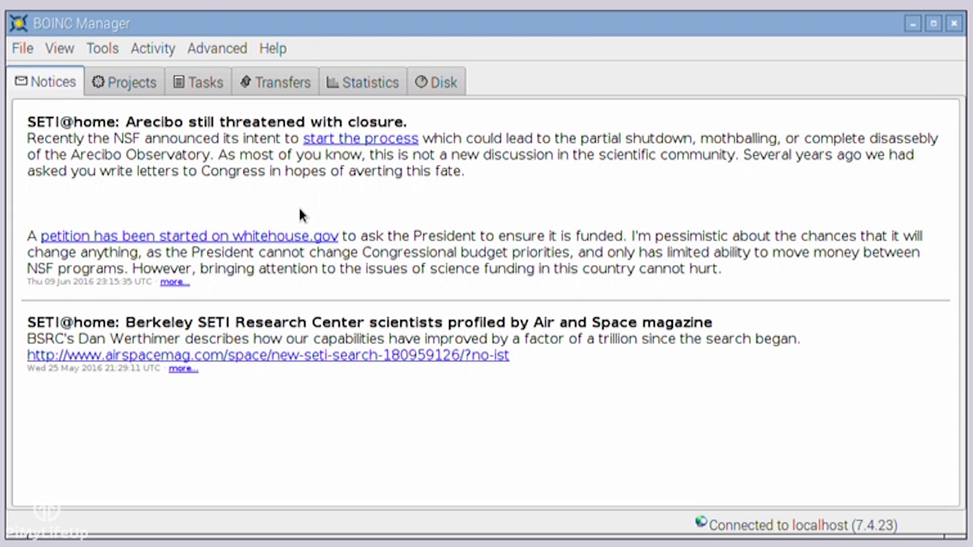
Inspect the SETI@home project's Properties, close them, then show the Tasks list
click(123, 87)
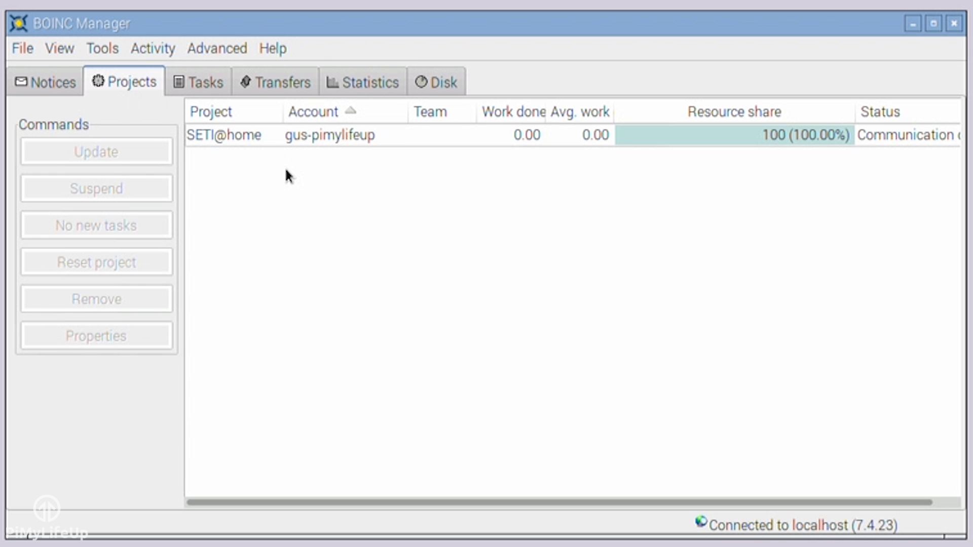
click(221, 142)
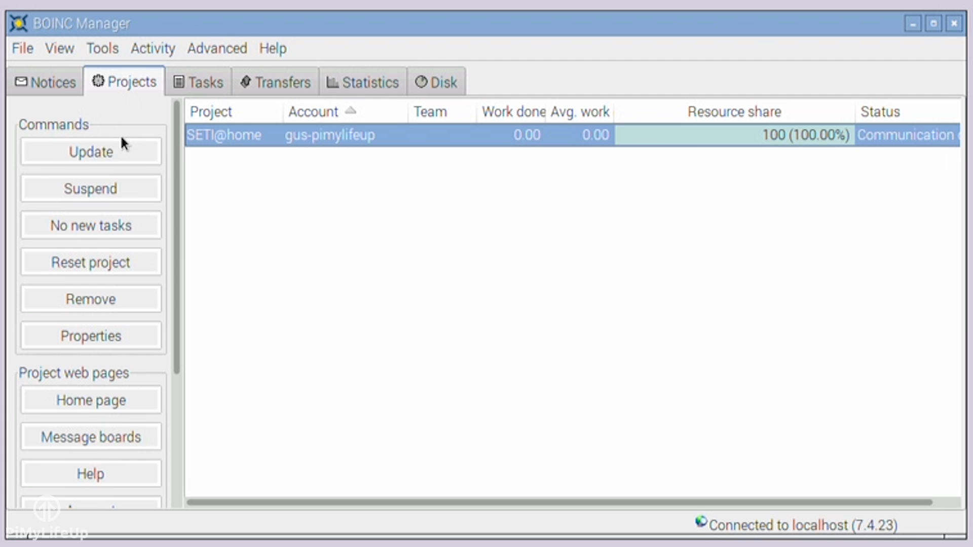
scroll(174, 152, down, 3)
click(129, 263)
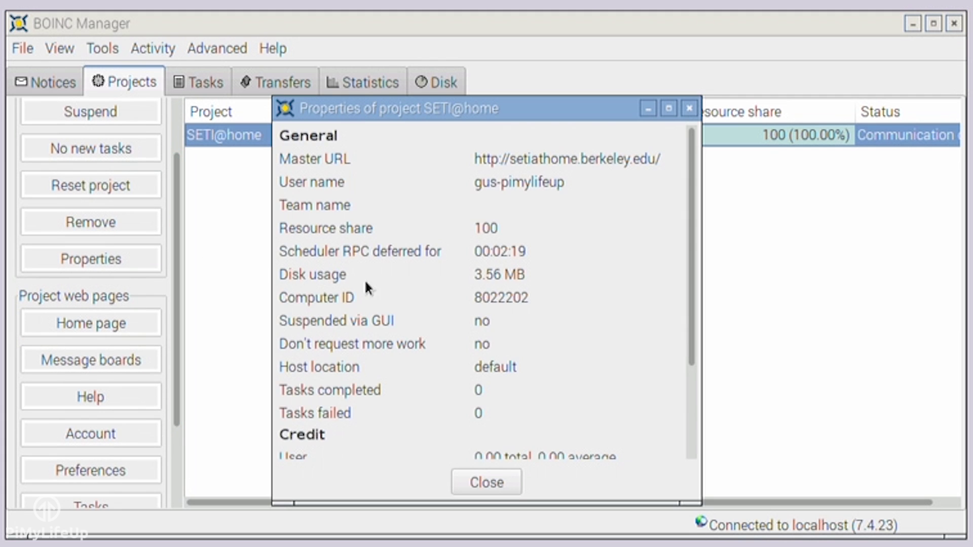
scroll(441, 286, down, 3)
scroll(430, 275, up, 2)
scroll(420, 280, down, 4)
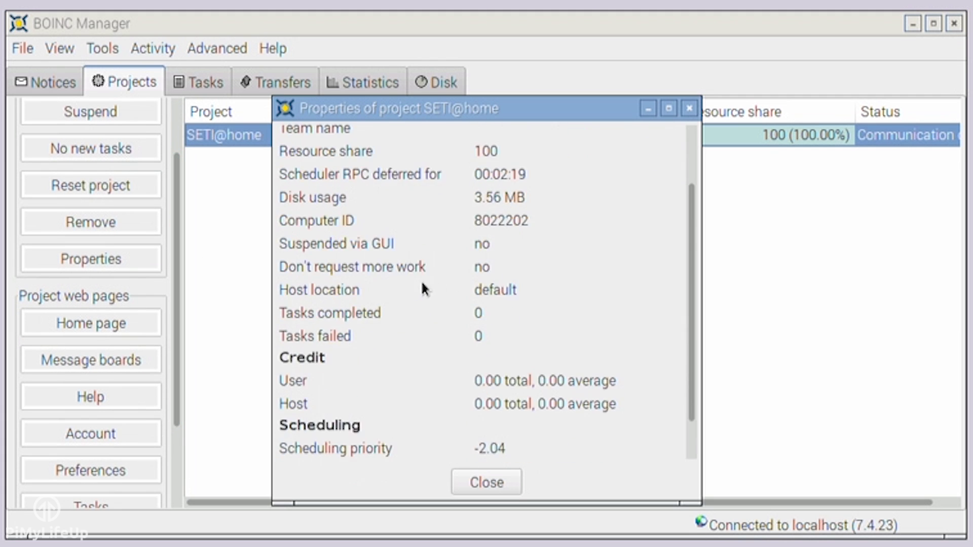
click(495, 478)
click(197, 83)
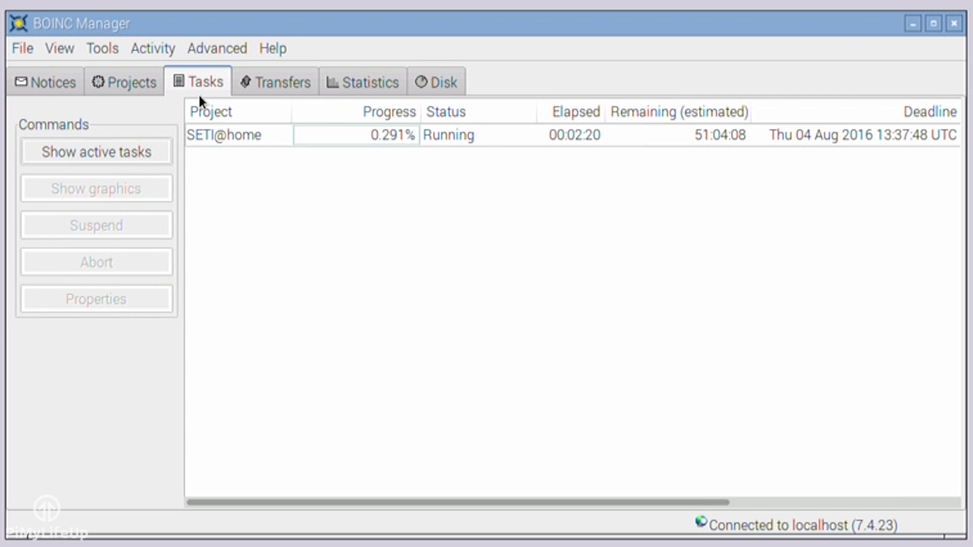
Select the running SETI@home task, then view the empty Transfers list
click(221, 135)
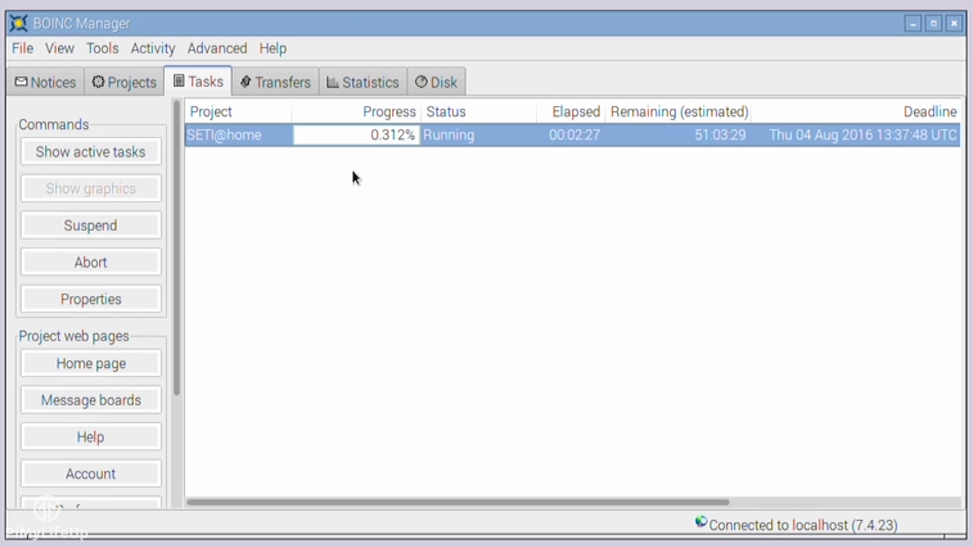
click(274, 83)
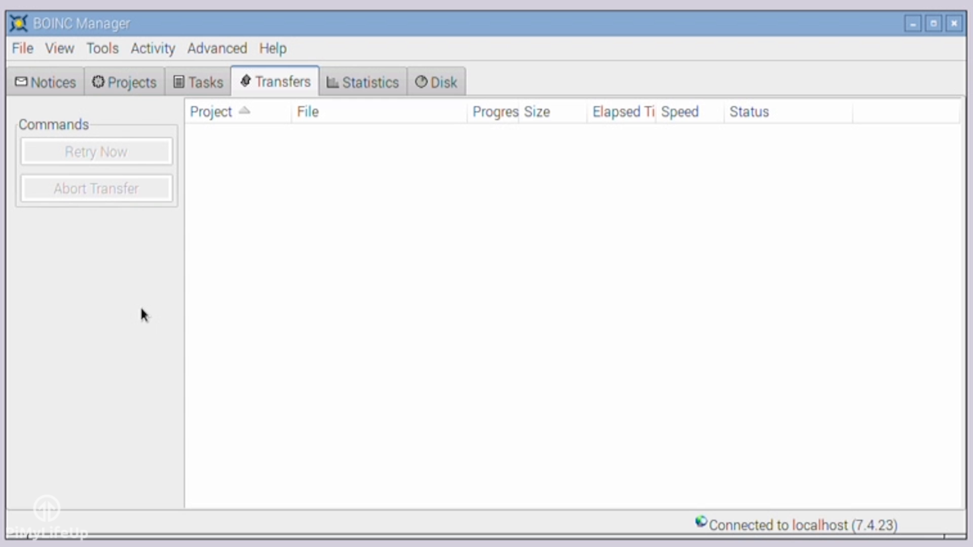
View the SETI@home host average credit graph, then the Disk usage pie charts
click(361, 84)
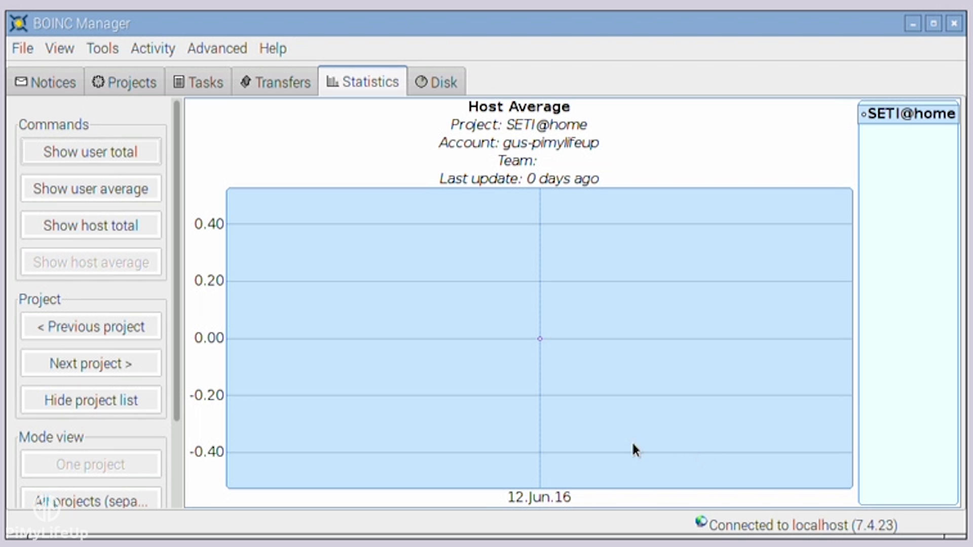
drag(181, 387, 219, 298)
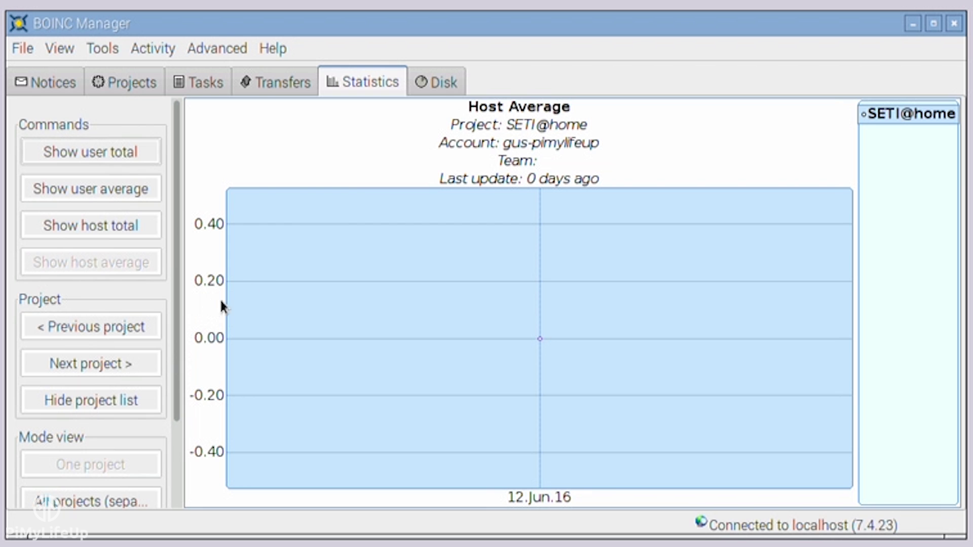
click(430, 83)
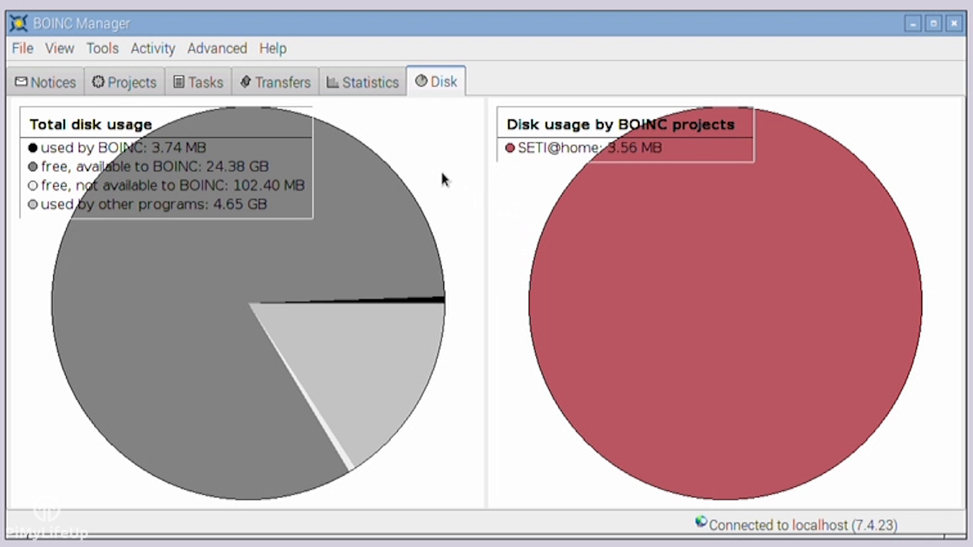
Browse the Help, Advanced, Activity, Tools, View and File menus, then show the Transfers list
click(278, 53)
mouse_move(238, 54)
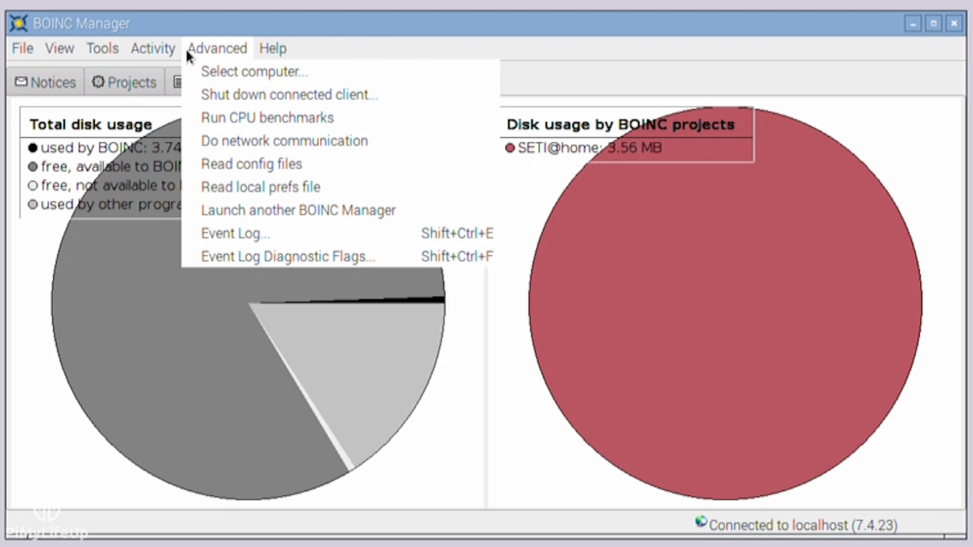
mouse_move(172, 46)
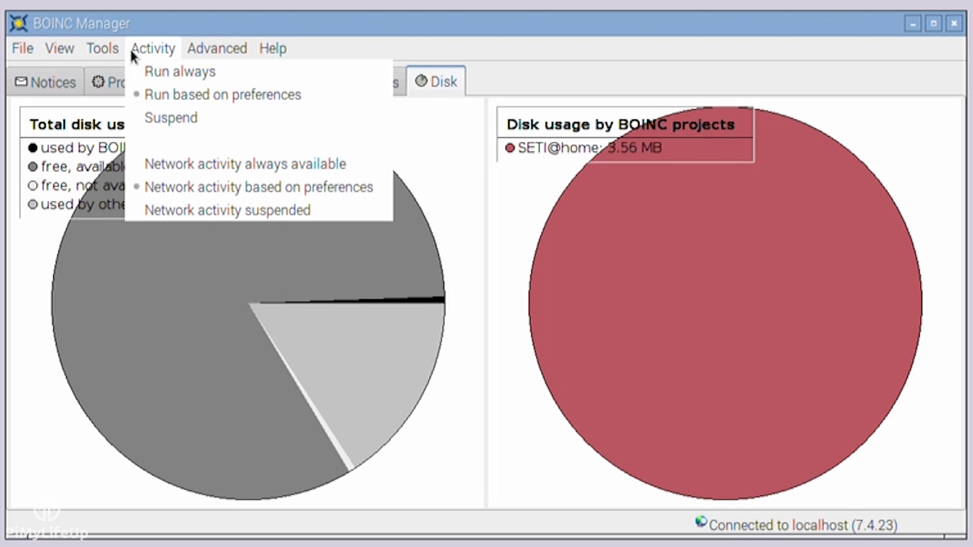
mouse_move(99, 50)
mouse_move(56, 50)
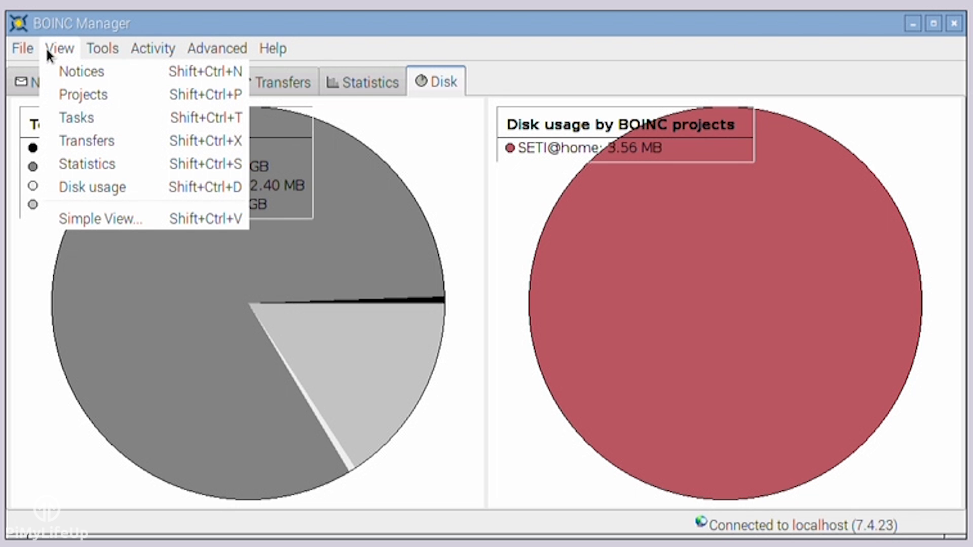
mouse_move(20, 51)
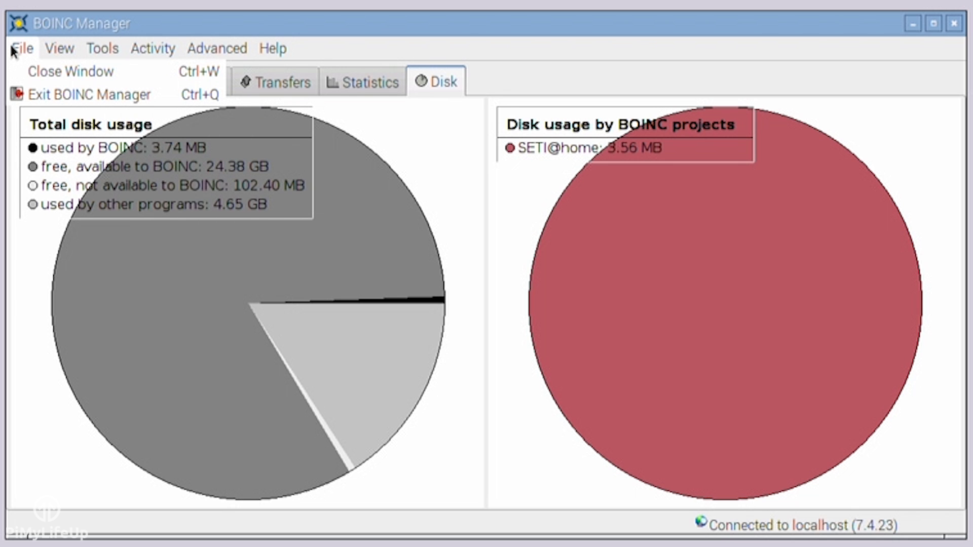
click(11, 50)
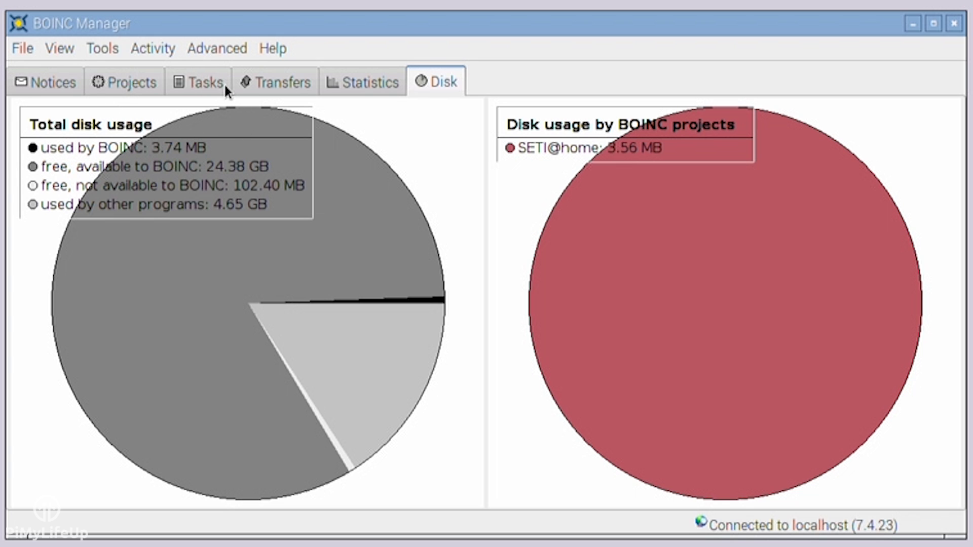
click(273, 82)
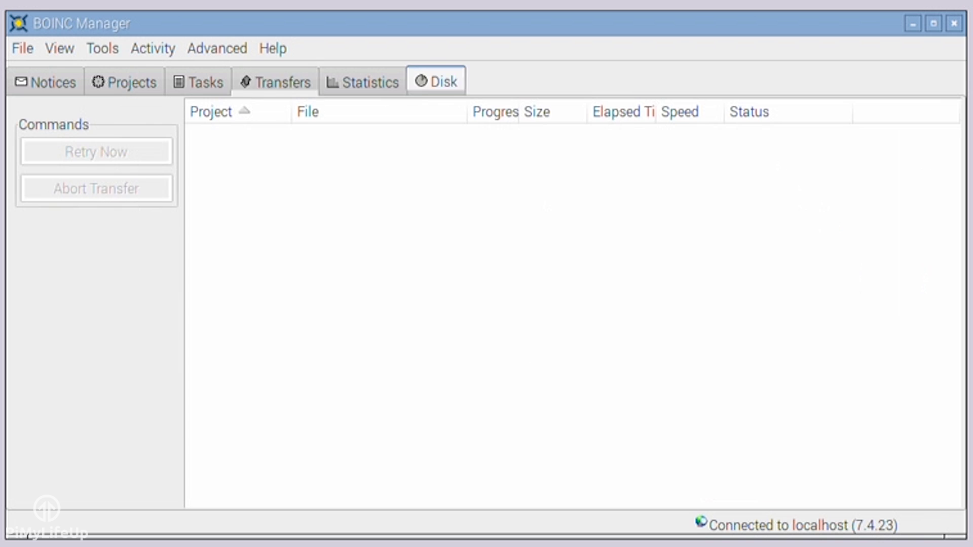
Go from the Projects tab to the Tasks list showing the running, downloading and new SETI@home tasks
click(137, 86)
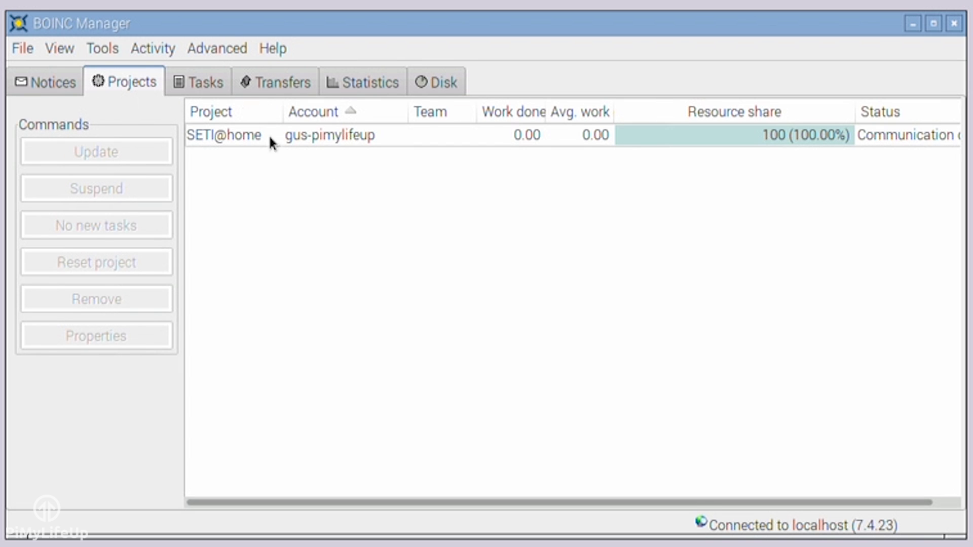
click(211, 89)
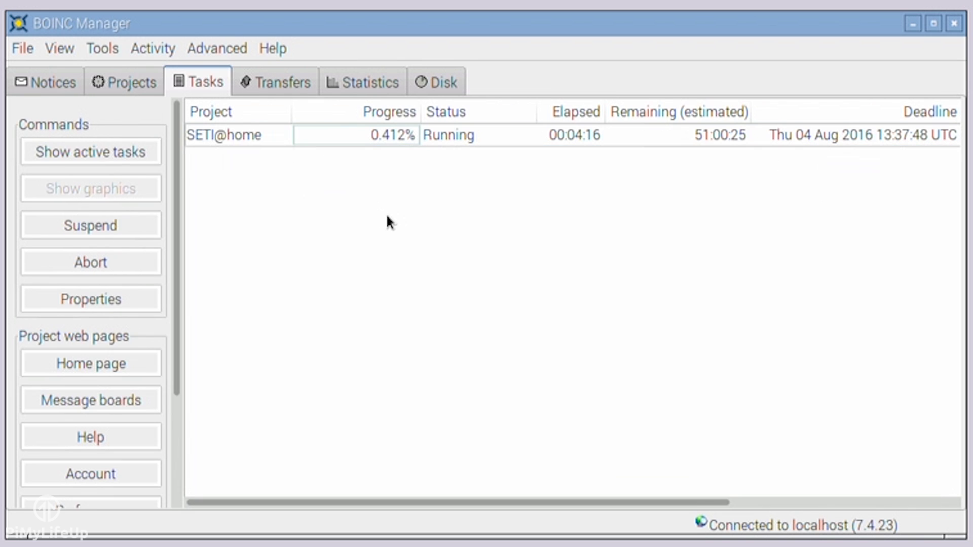